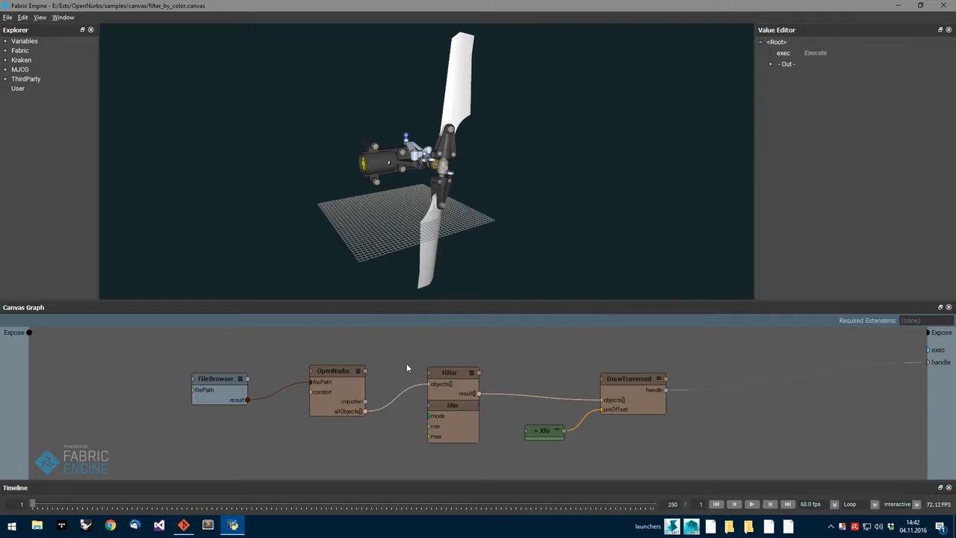
Rearrange the FileBrowser, OpenNurbs and Filter nodes in the graph to space them out.
scroll(407, 363, up, 3)
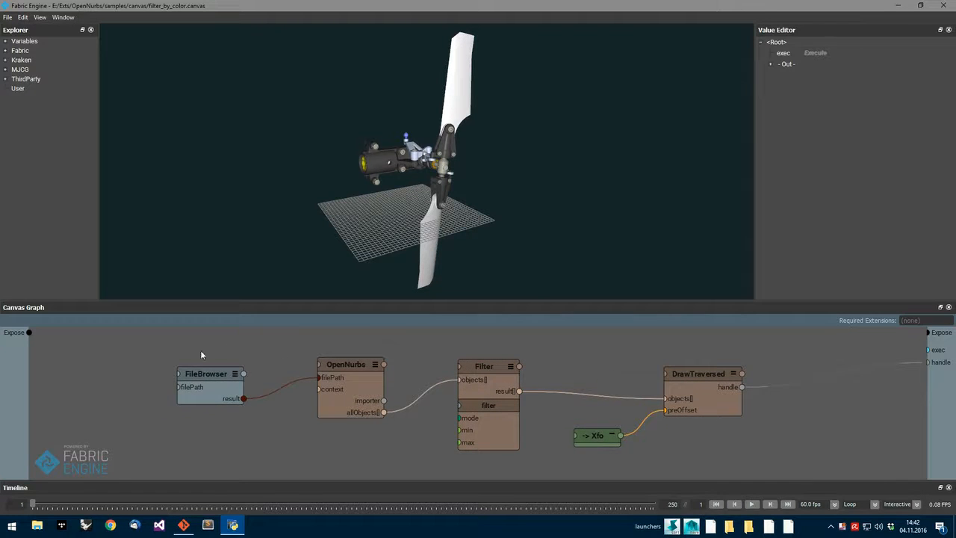
drag(218, 375, 208, 373)
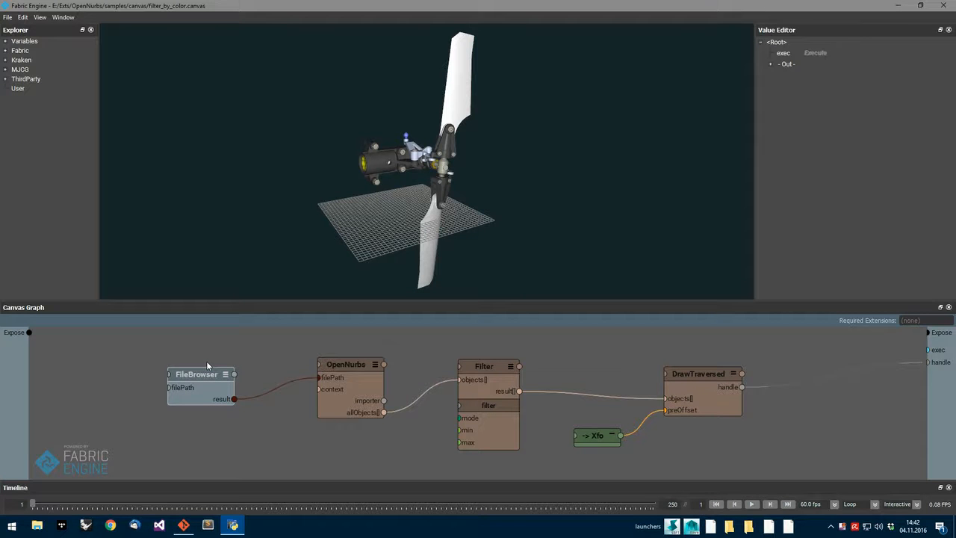
mouse_move(355, 364)
mouse_down()
mouse_move(340, 372)
mouse_move(345, 354)
mouse_move(352, 362)
mouse_up()
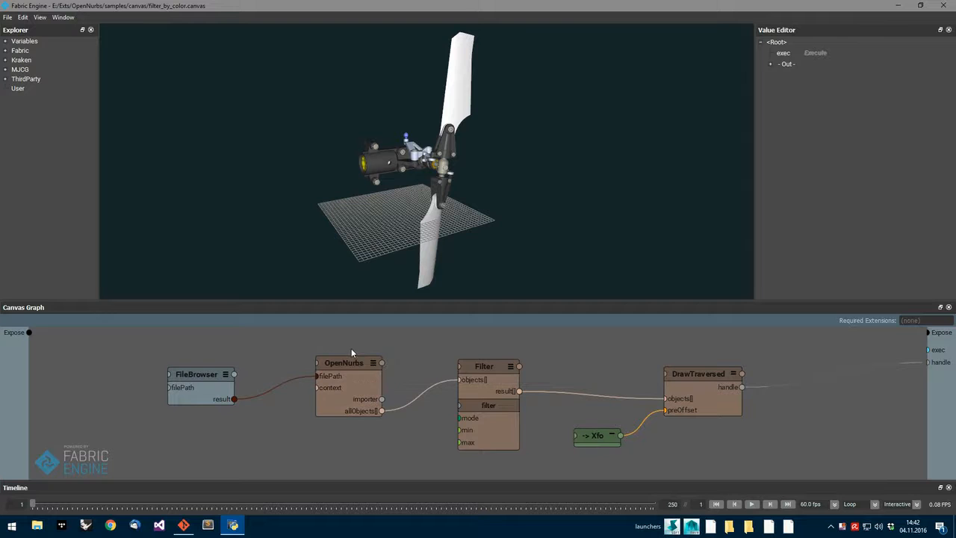
drag(493, 368, 492, 356)
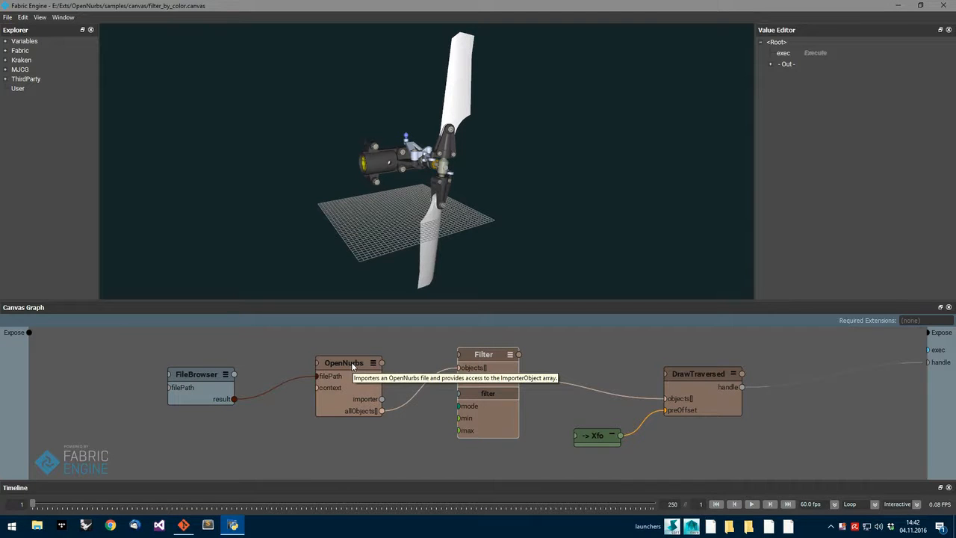
drag(350, 365, 356, 368)
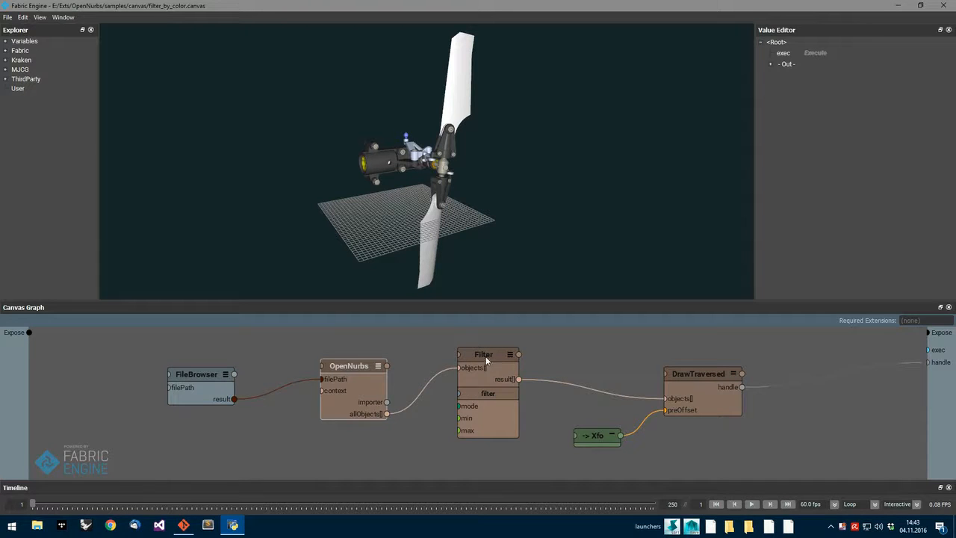
drag(485, 358, 496, 357)
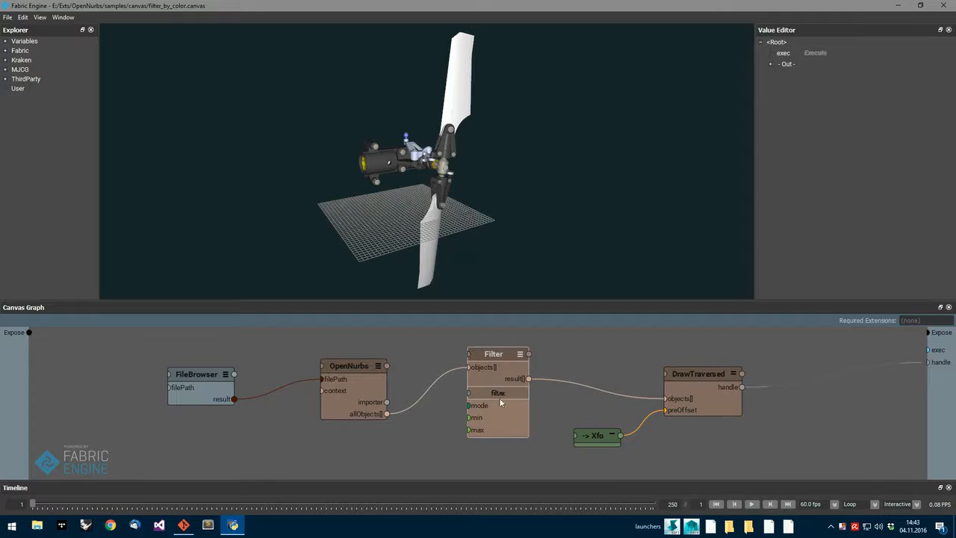
Limit the Filter node's brightness range to a minimum of 0 and a maximum of 0.7.
click(492, 354)
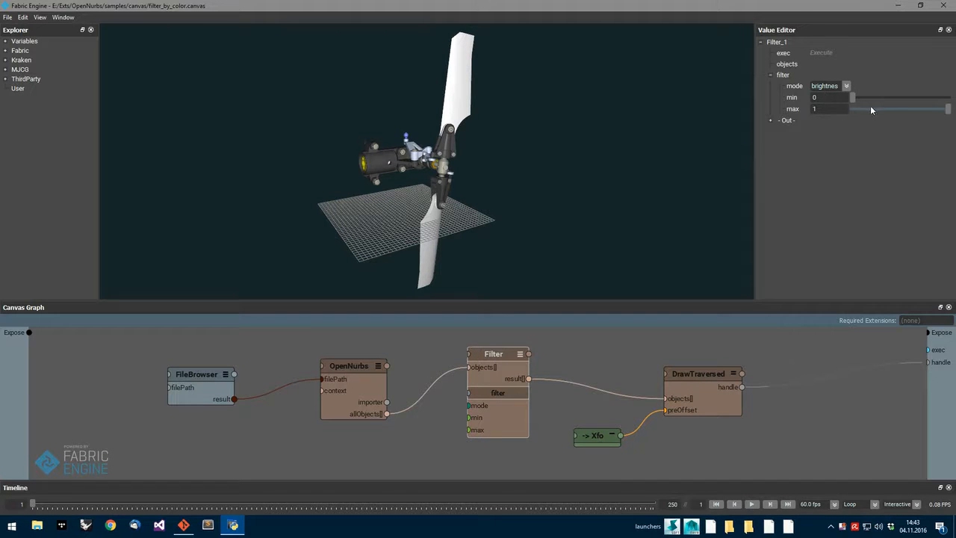
drag(948, 109, 900, 108)
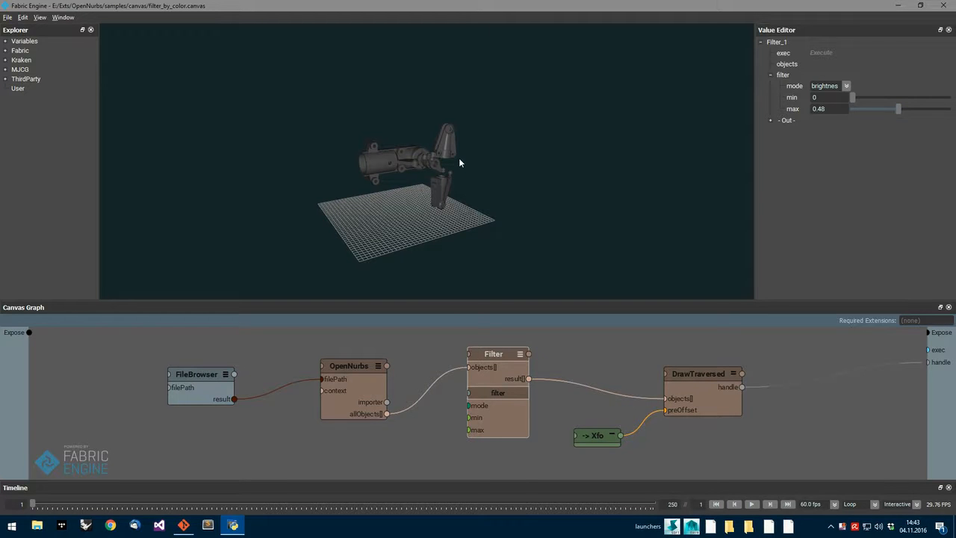
scroll(459, 158, up, 10)
mouse_move(404, 175)
alt+mouse_down()
mouse_move(480, 189)
mouse_move(422, 186)
mouse_move(414, 177)
alt+mouse_up()
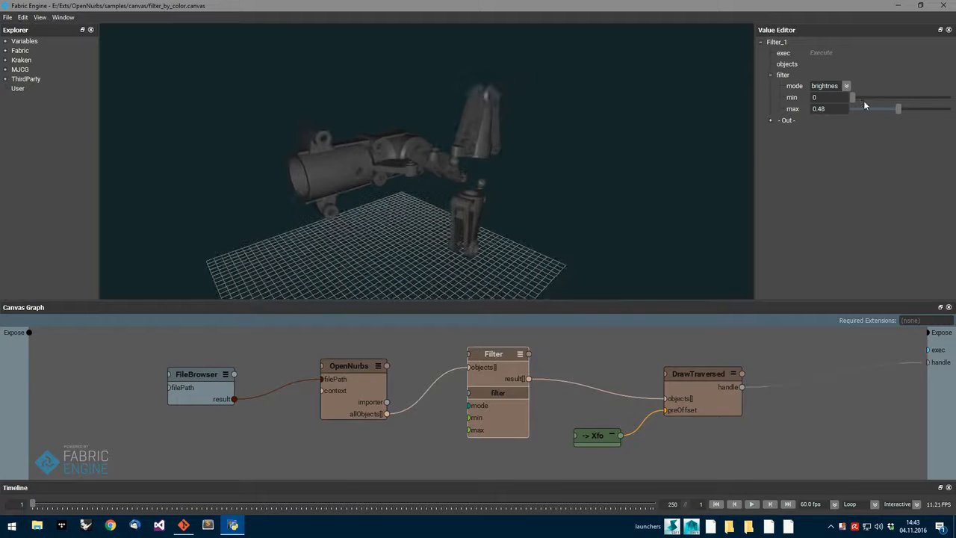
drag(853, 96, 908, 98)
mouse_move(639, 205)
alt+mouse_down()
mouse_move(593, 209)
mouse_move(690, 203)
mouse_move(638, 206)
alt+mouse_up()
drag(906, 97, 843, 100)
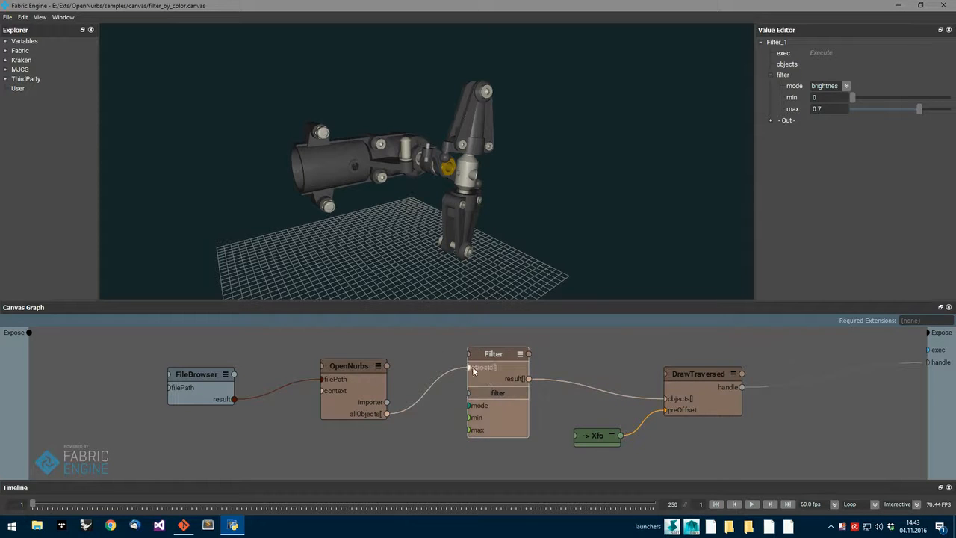
Examine the color-filtering logic inside the Filter node's filter subgraph, nudging the colorProperty node, and return to the main graph.
double_click(501, 395)
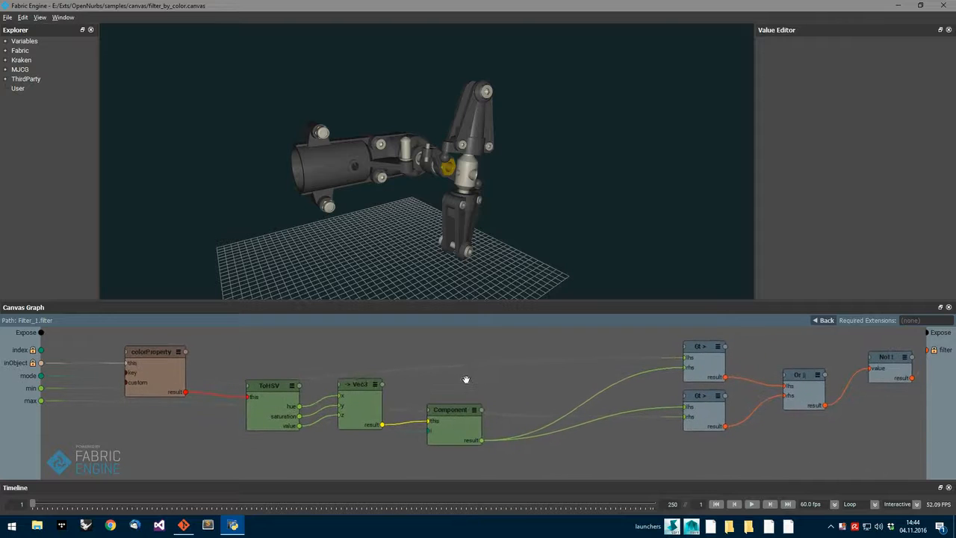
drag(179, 359, 174, 346)
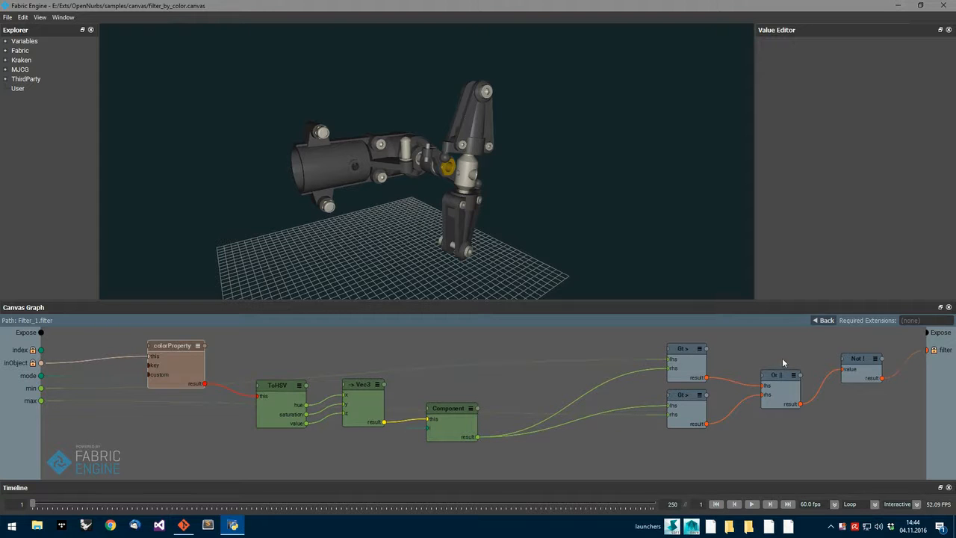
click(823, 321)
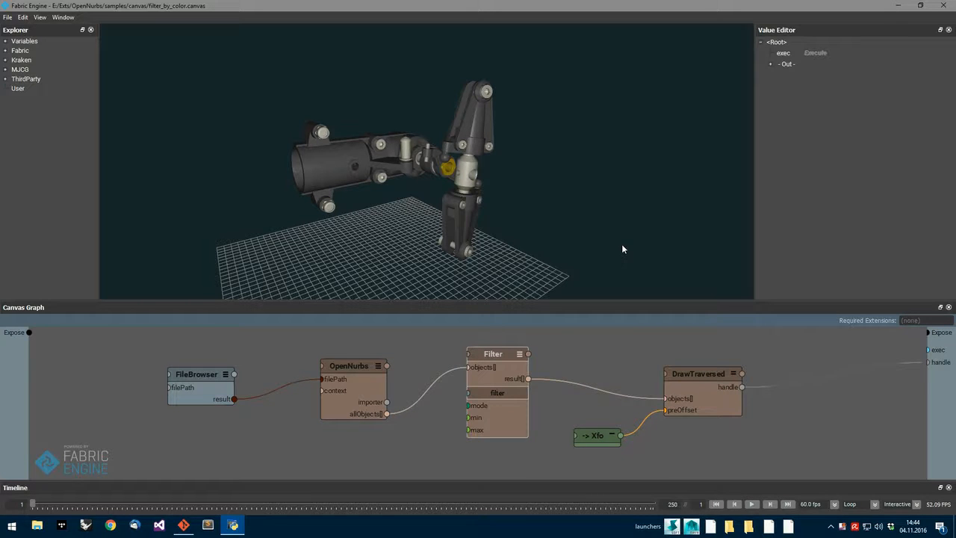
Preview the DrawTraversed node's output in the Box and Axes draw modes.
mouse_move(696, 374)
mouse_down()
mouse_move(708, 363)
mouse_move(710, 374)
mouse_up()
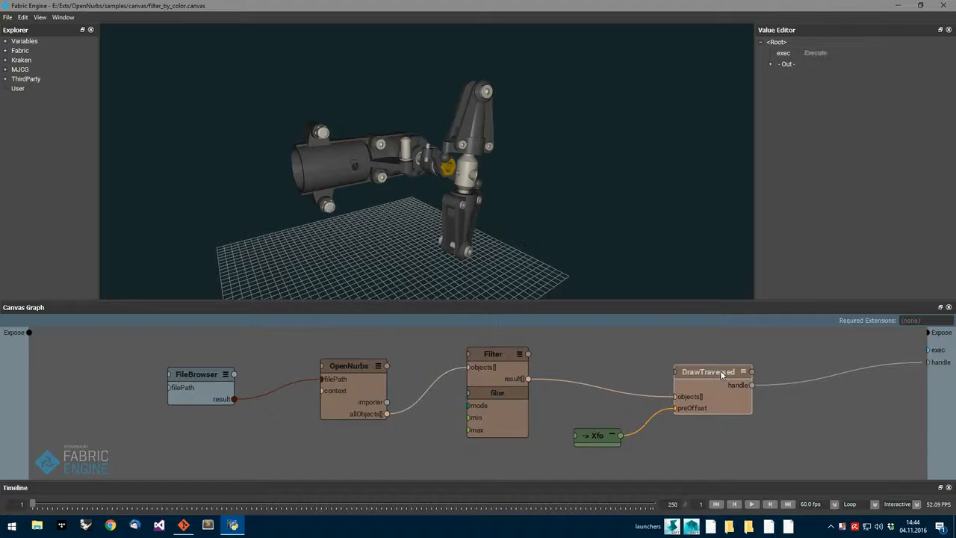
click(710, 373)
click(859, 99)
click(844, 122)
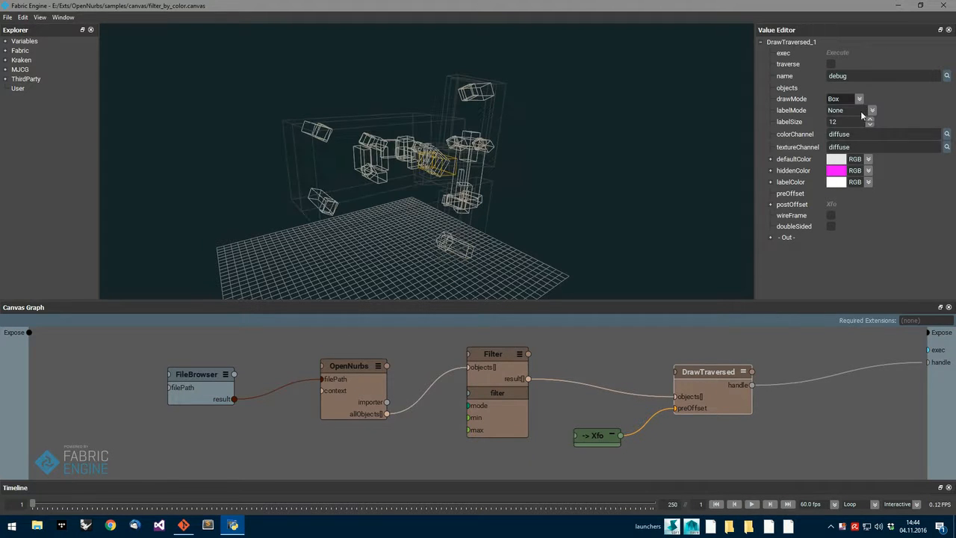
click(859, 99)
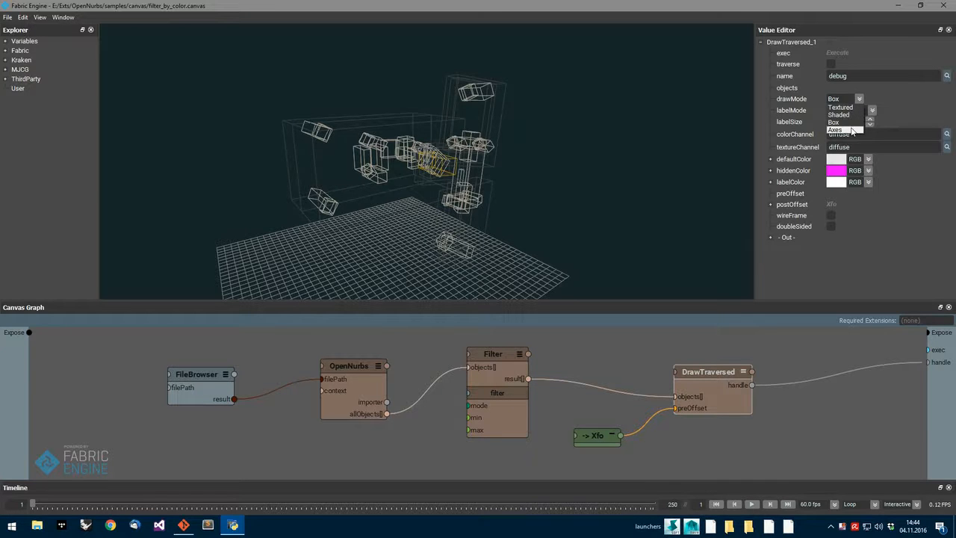
click(850, 128)
Set the DrawTraversed node's draw mode to Shaded and enable its wireFrame option.
click(858, 99)
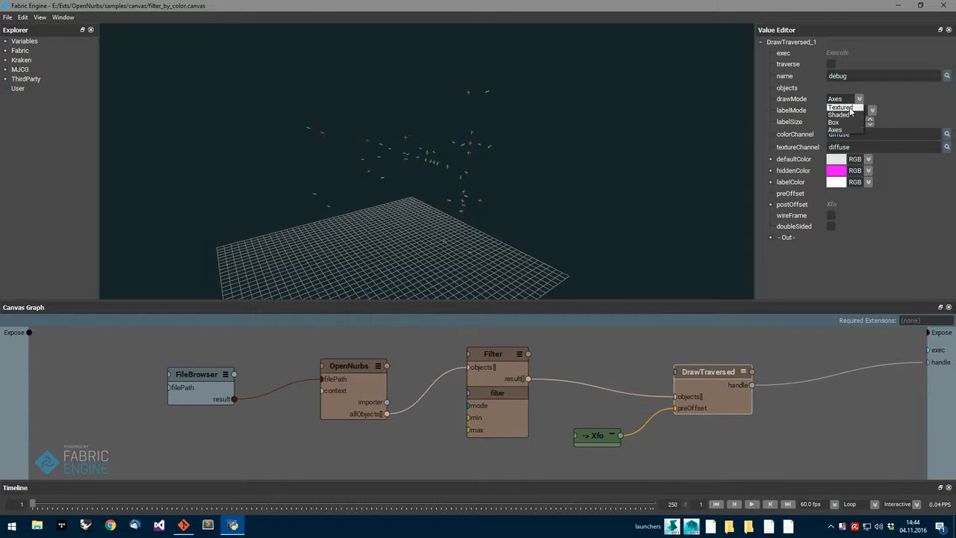
click(850, 117)
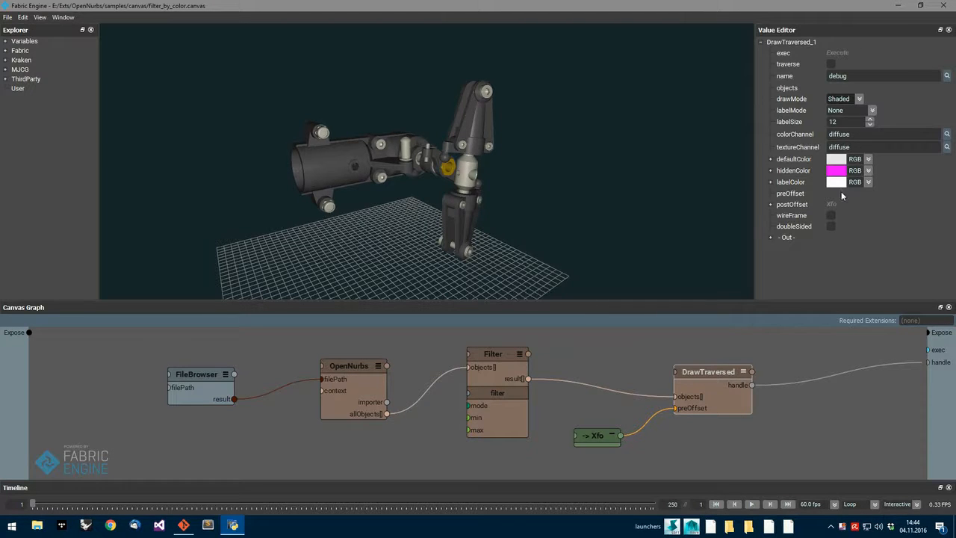
click(830, 215)
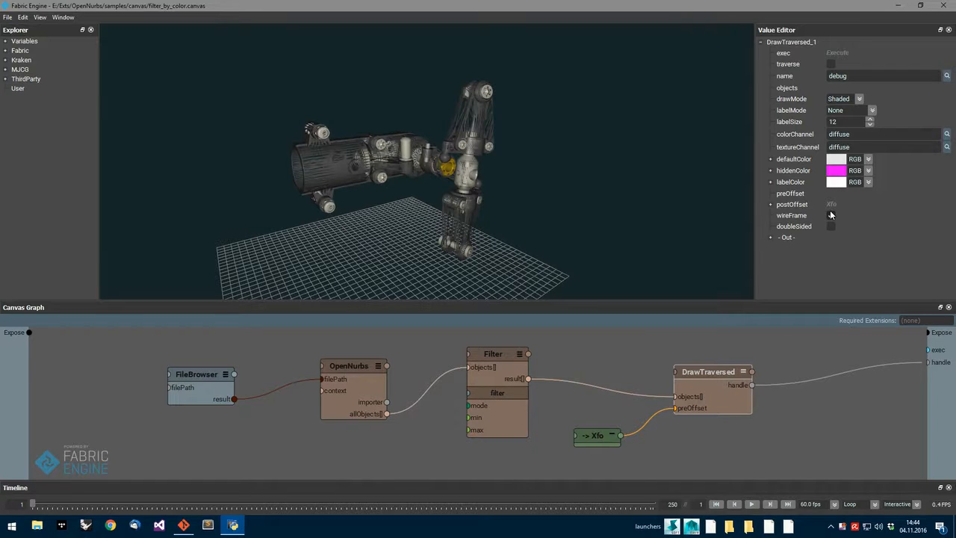
scroll(508, 193, up, 5)
mouse_move(509, 198)
alt+mouse_down()
mouse_move(549, 201)
mouse_move(495, 218)
mouse_move(508, 199)
alt+mouse_up()
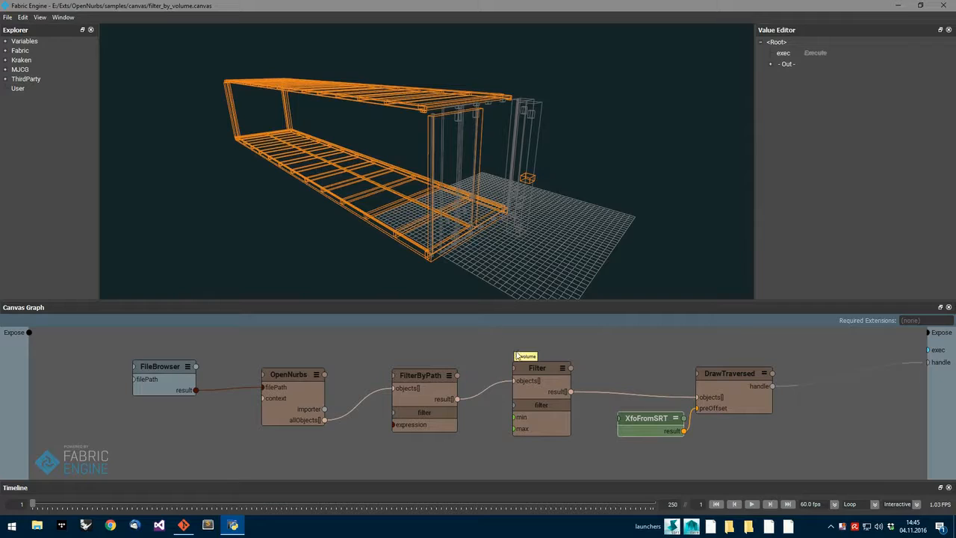
Examine the volume calculation inside the "by volume" Filter node's filter subgraph and return to the main graph.
alt+drag(391, 172, 427, 213)
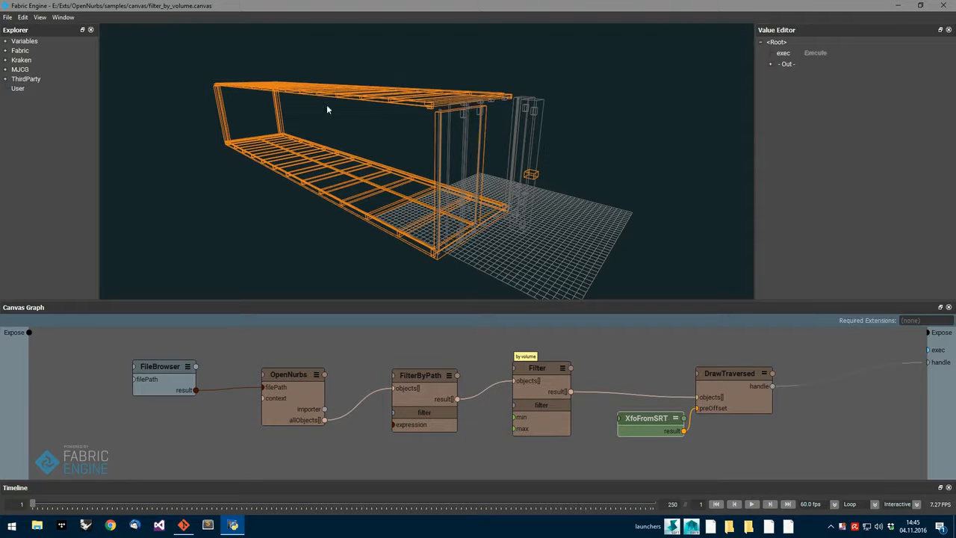
double_click(536, 405)
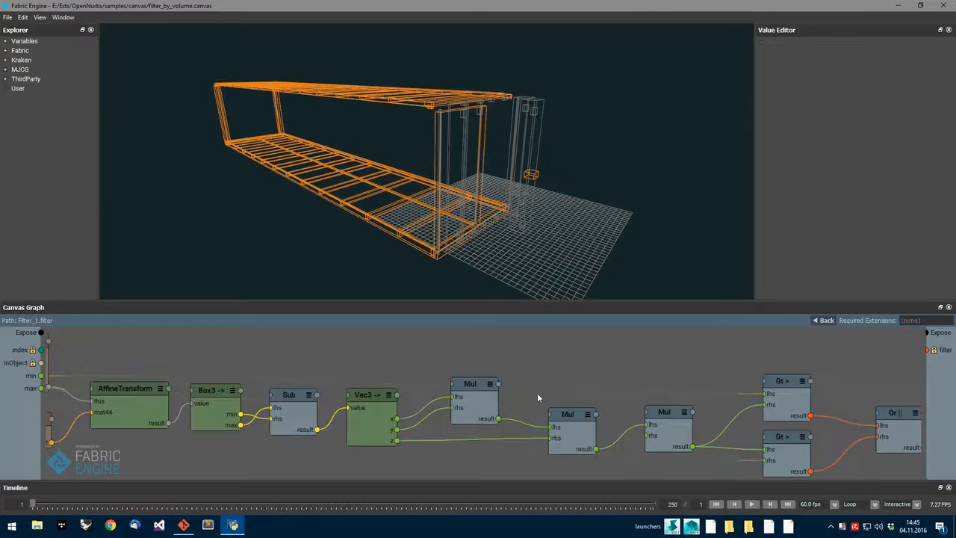
middle_drag(417, 381, 505, 389)
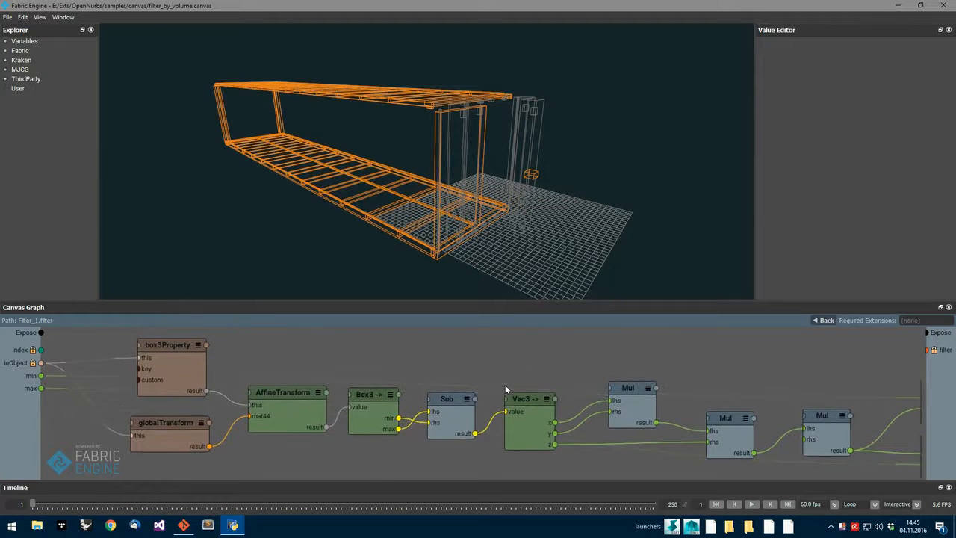
click(826, 321)
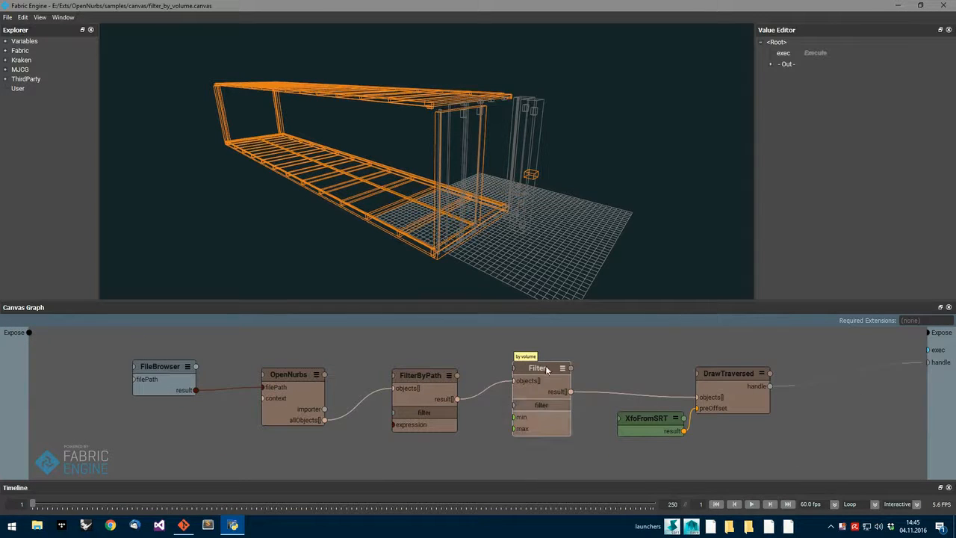
Raise the volume Filter node's maximum to 2500 with a minimum of 0, and lower the maximum again.
drag(886, 95, 838, 83)
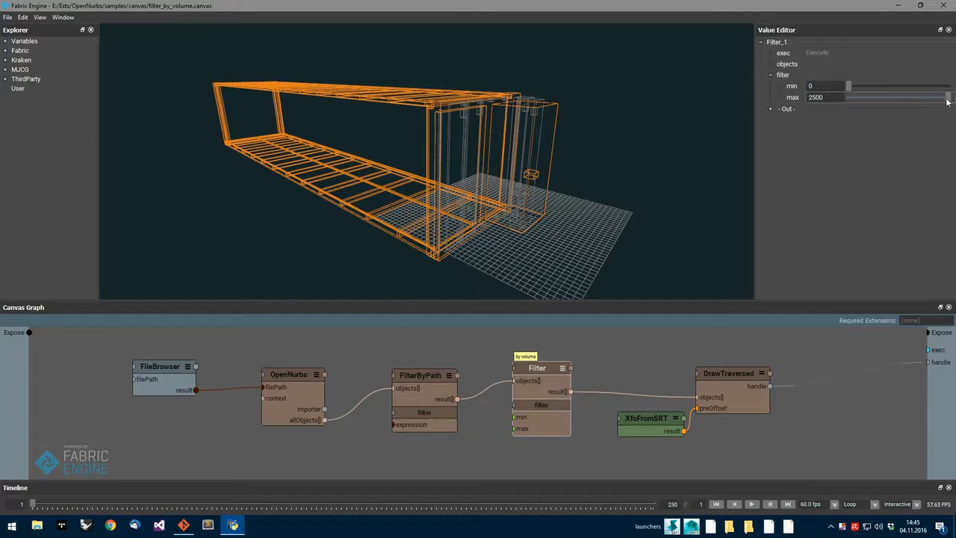
drag(897, 95, 870, 97)
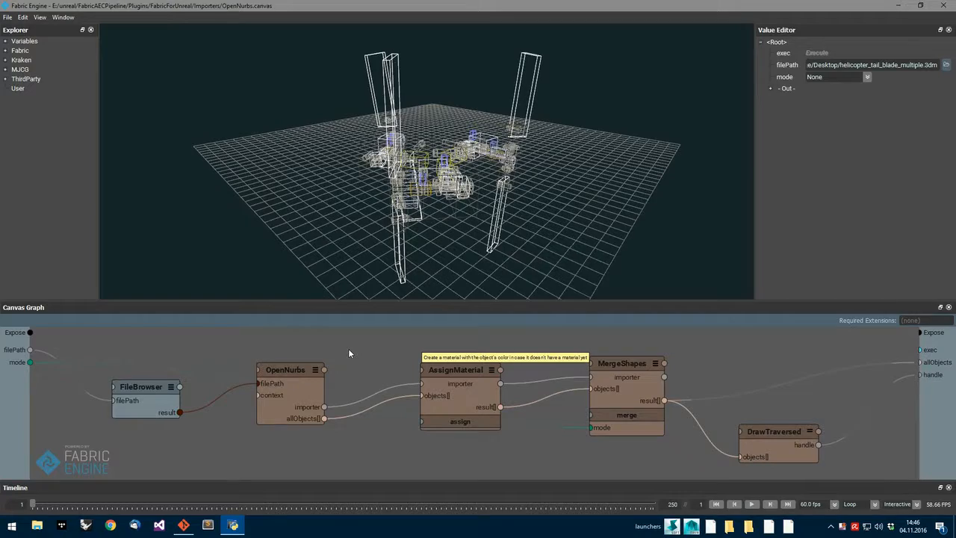
Set the DrawTraversed node's draw mode to Shaded and hide the viewport grid.
alt+drag(513, 196, 515, 241)
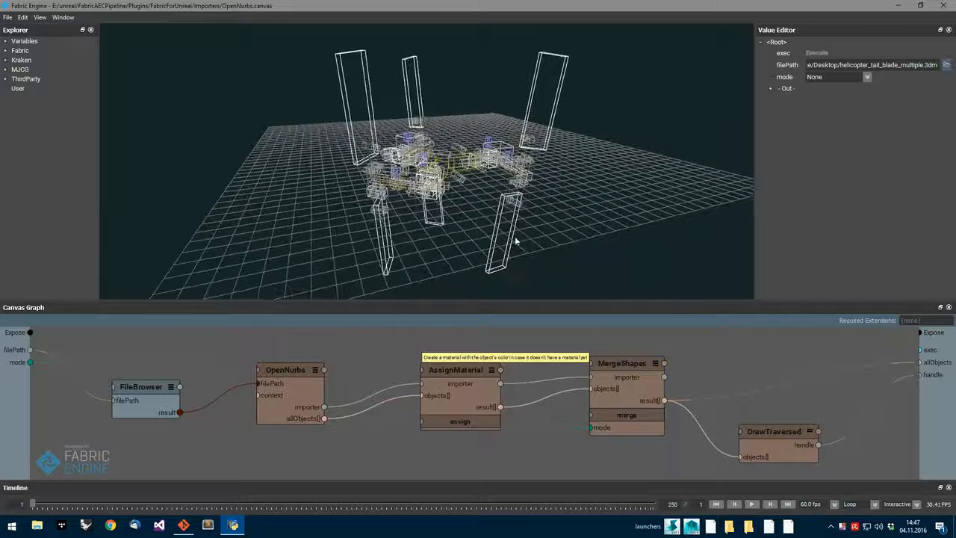
click(777, 427)
click(858, 102)
click(840, 115)
mouse_move(506, 172)
alt+mouse_down()
mouse_move(481, 194)
mouse_move(510, 212)
mouse_move(461, 188)
mouse_move(515, 215)
alt+mouse_up()
key(ctrl+g)
scroll(462, 192, up, 6)
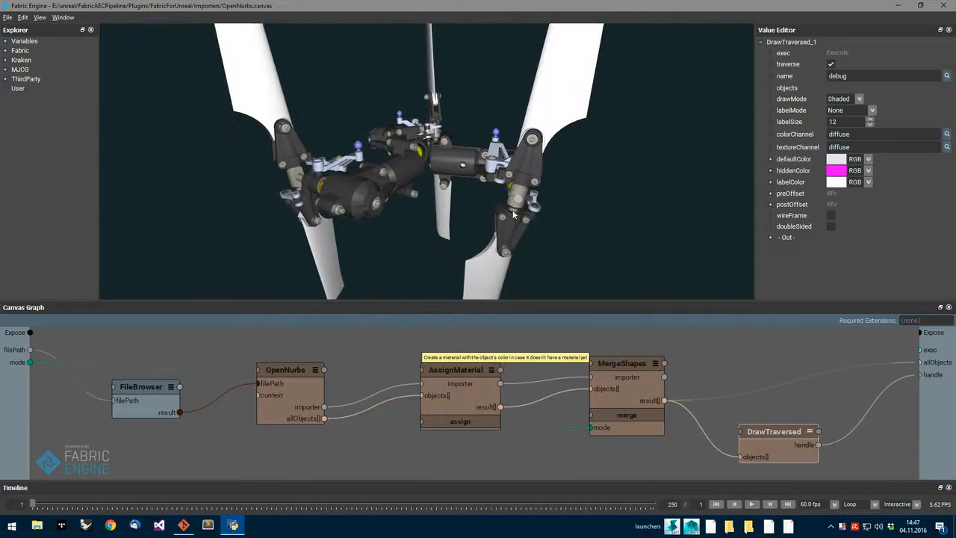
Switch the DrawTraversed node's draw mode to Box to show the parts' bounding boxes.
click(859, 99)
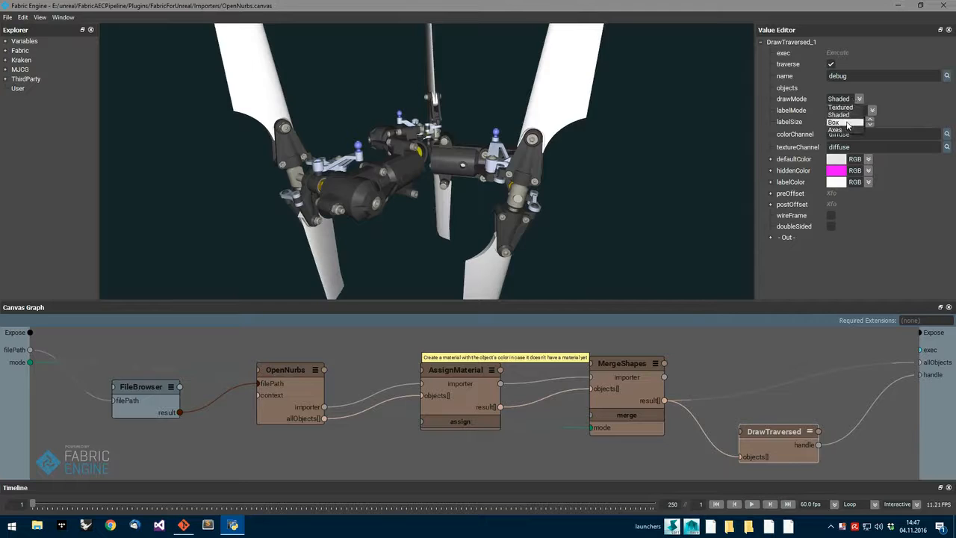
click(839, 124)
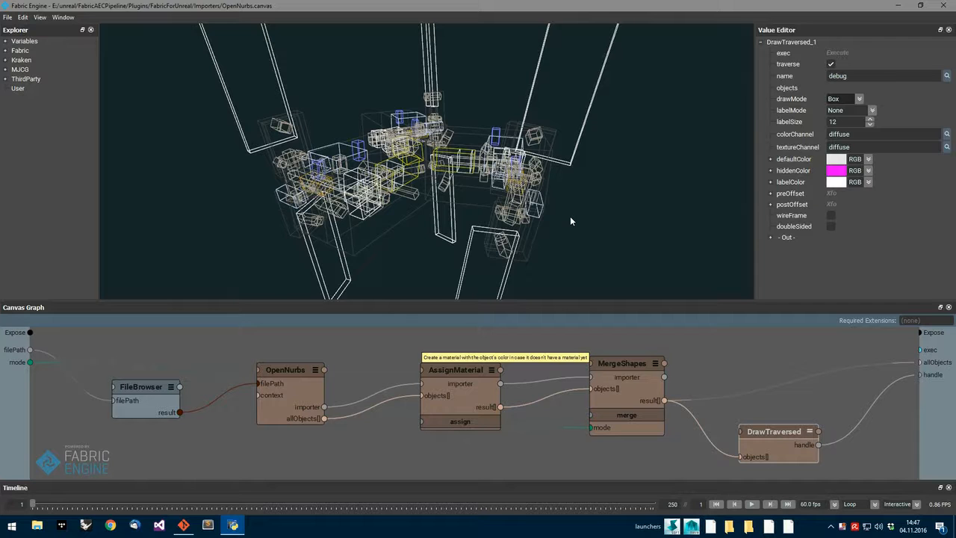
Move the MergeShapes node slightly lower and set the root graph's merge mode to All.
drag(634, 360, 631, 373)
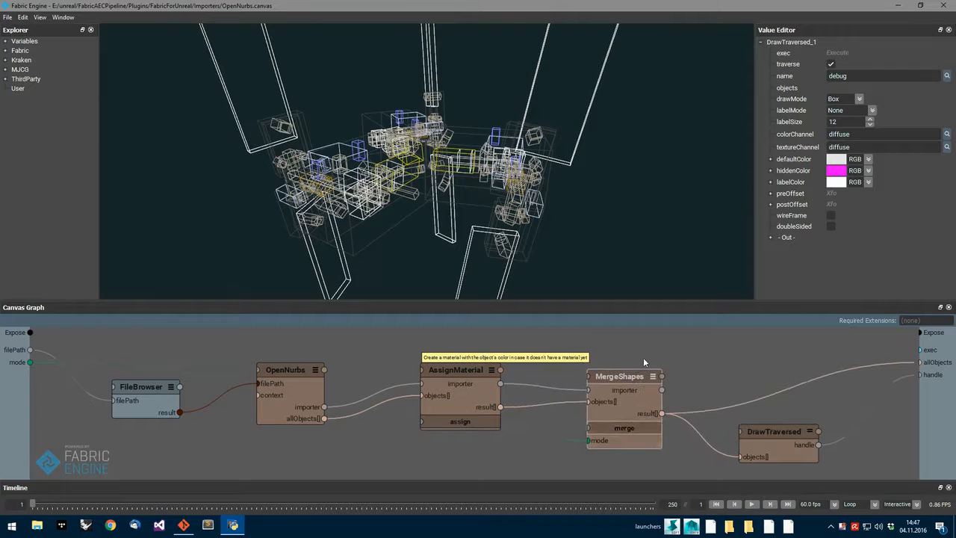
click(11, 401)
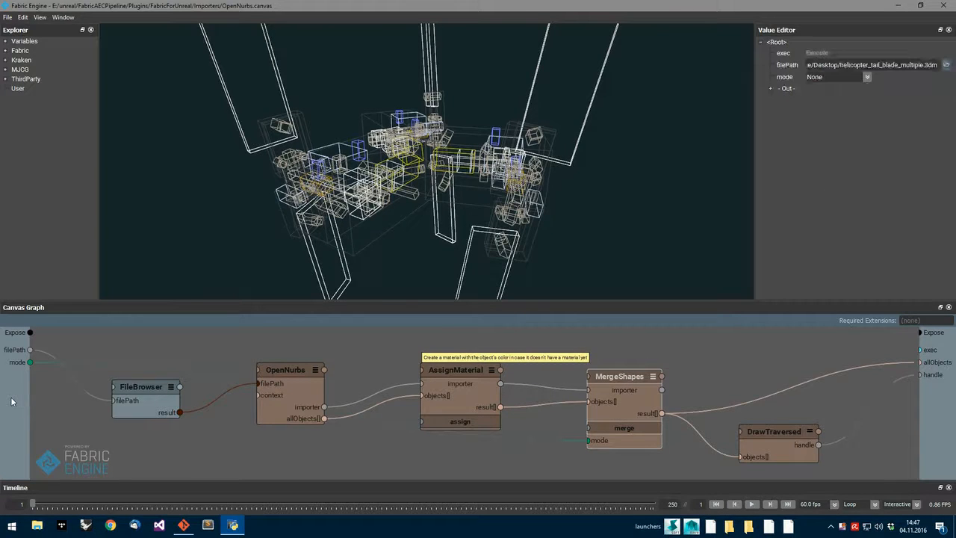
click(850, 78)
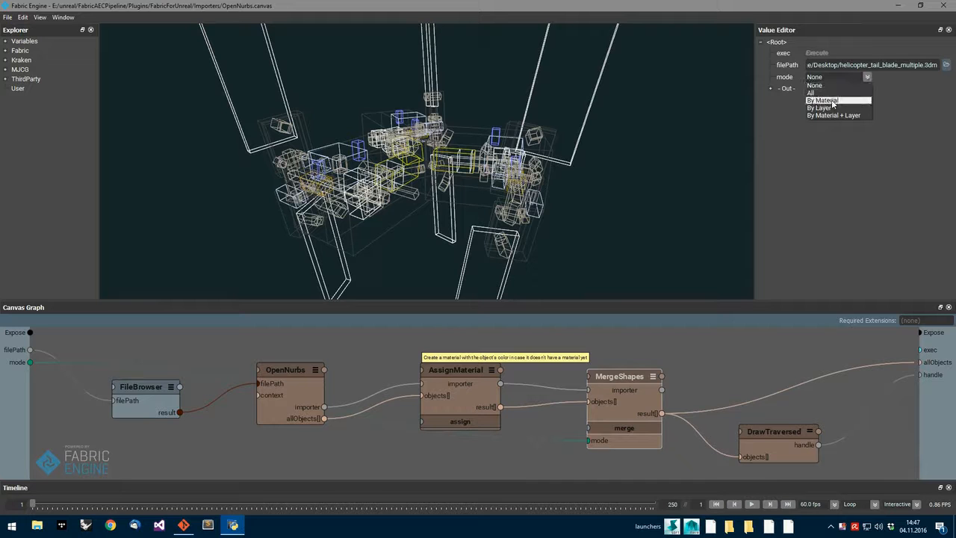
click(843, 93)
scroll(530, 203, down, 3)
mouse_move(530, 203)
alt+mouse_down()
mouse_move(552, 204)
mouse_move(531, 204)
alt+mouse_up()
Set the DrawTraversed node's draw mode to Shaded for the merged helicopter tail model.
click(773, 431)
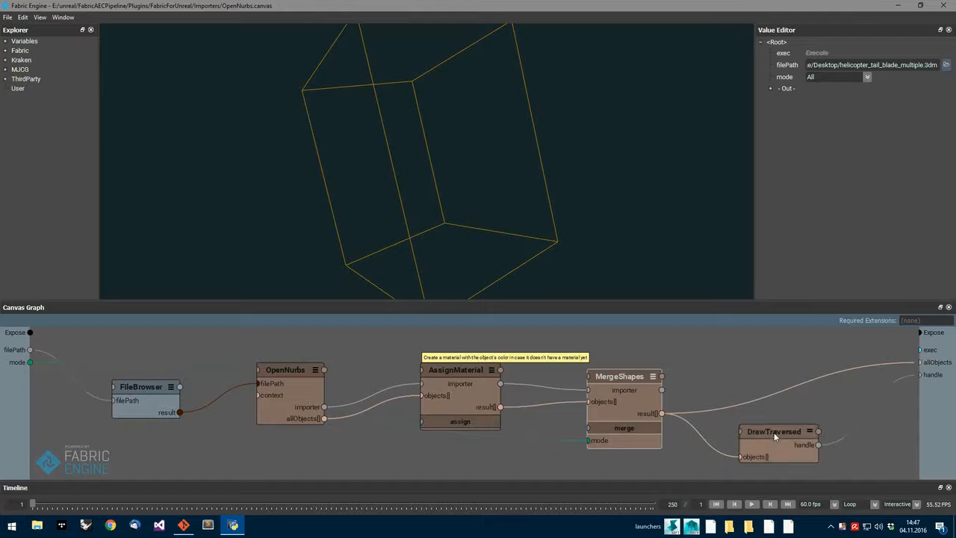
click(842, 98)
click(838, 115)
scroll(435, 193, up, 8)
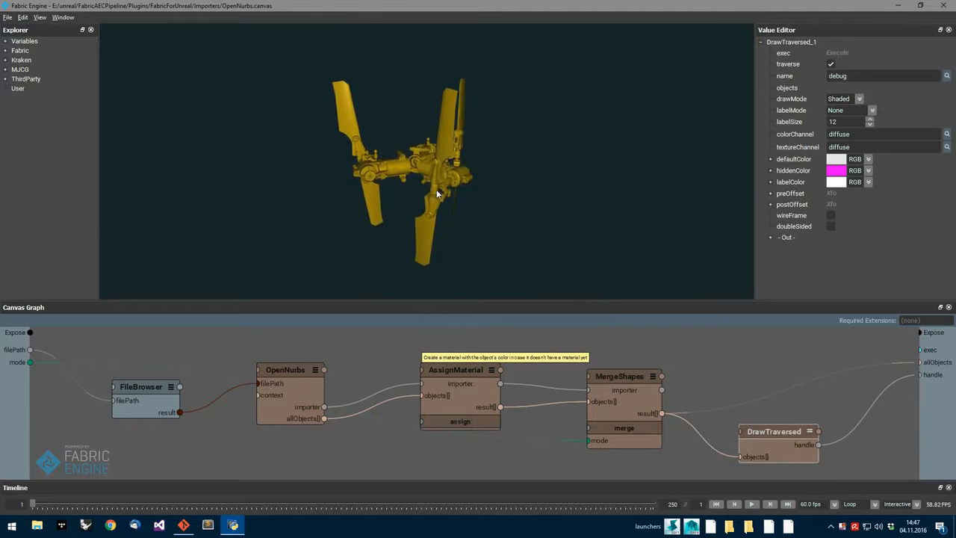
Set the root graph's merge mode to By Material for the shaded helicopter tail model.
alt+drag(444, 221, 393, 216)
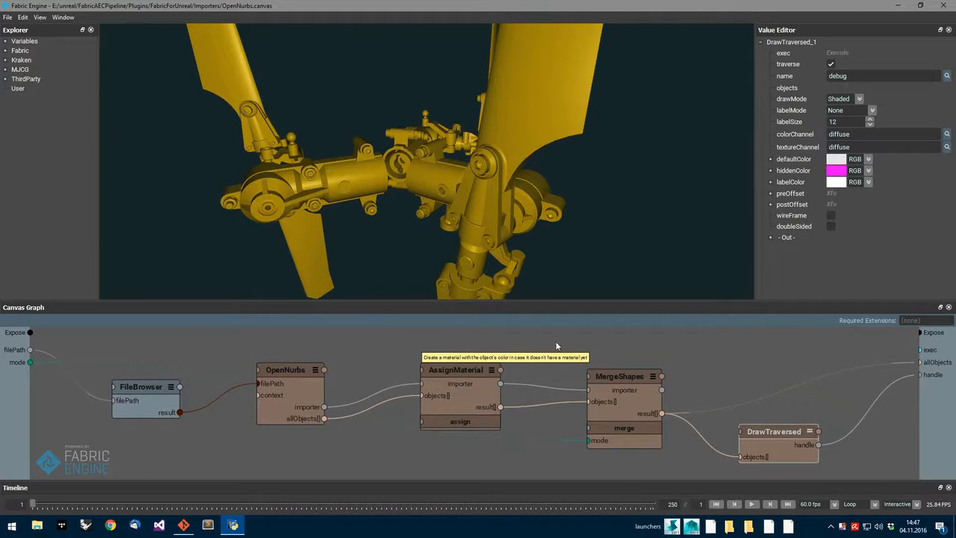
alt+drag(575, 249, 317, 200)
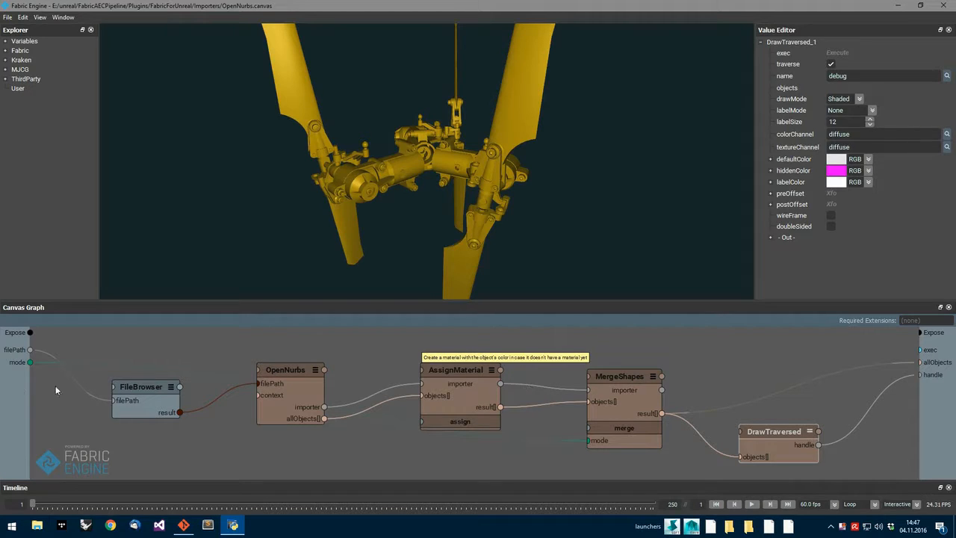
double_click(9, 389)
click(866, 77)
click(835, 104)
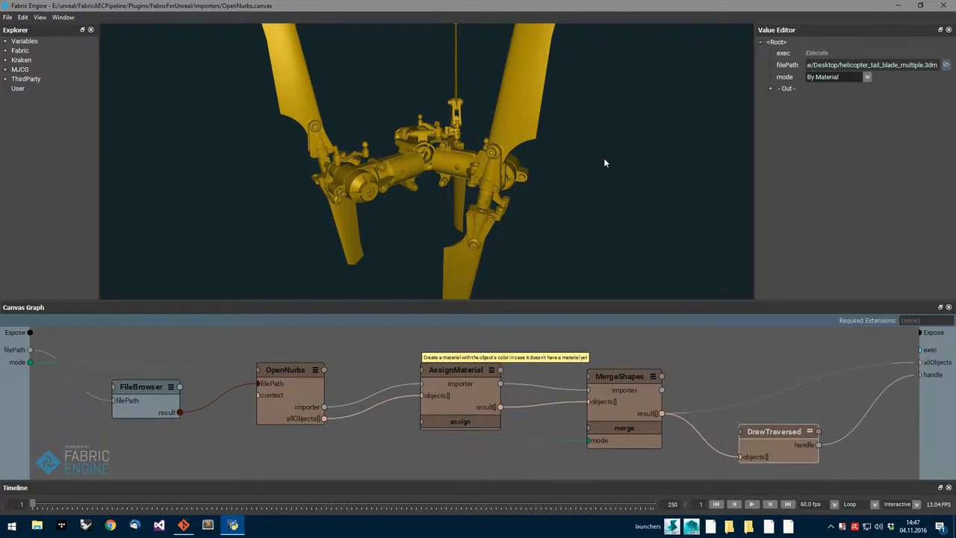
alt+drag(468, 205, 583, 198)
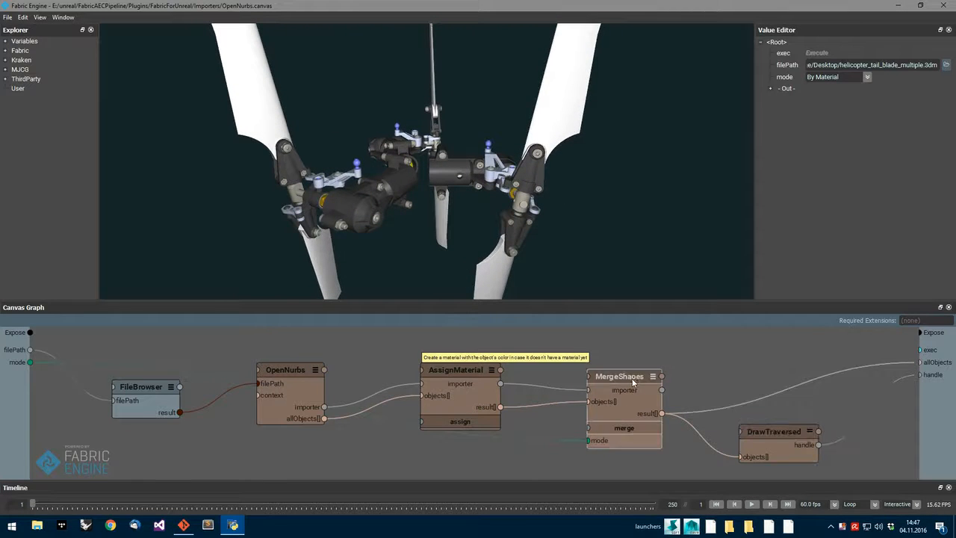
Change the DrawTraversed node's draw mode for the tail model merged by material.
click(776, 429)
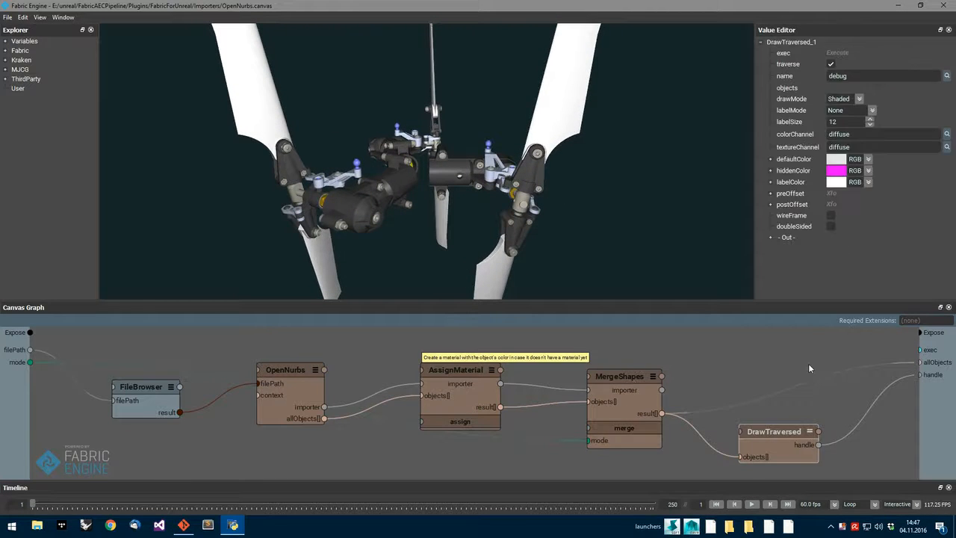
click(859, 99)
click(836, 129)
alt+drag(594, 181, 495, 187)
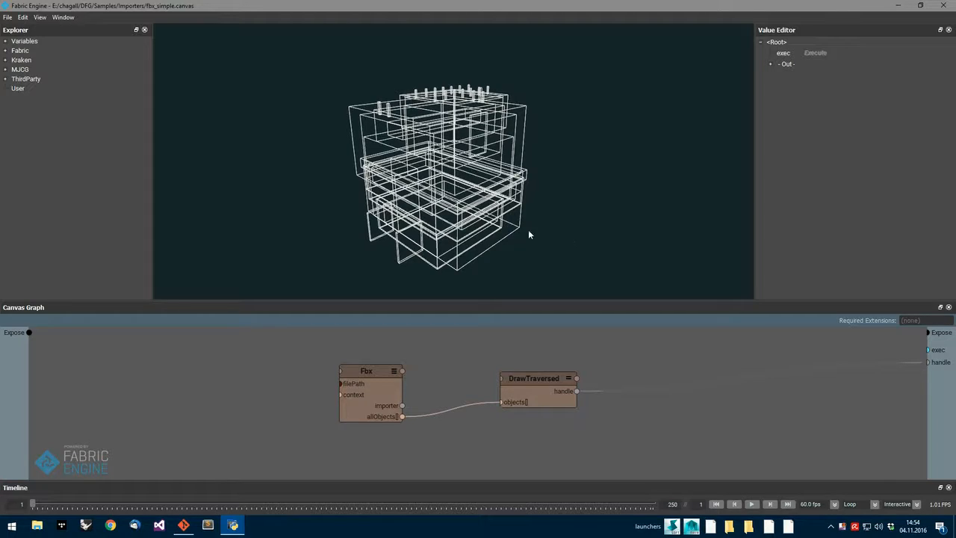
Move the Fbx node slightly away from DrawTraversed and set the DrawTraversed node's draw mode to Shaded.
mouse_move(464, 204)
alt+mouse_down()
mouse_move(495, 216)
mouse_move(467, 217)
alt+mouse_up()
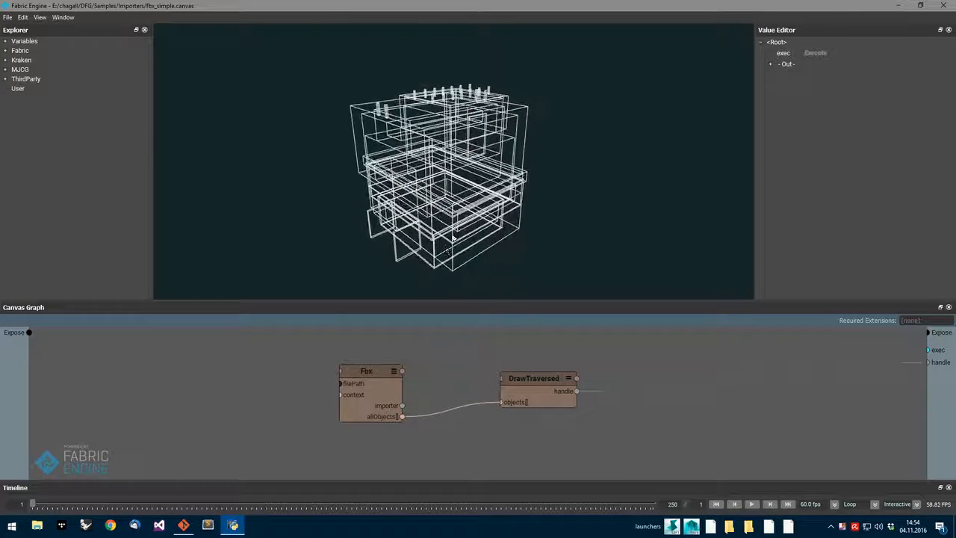
drag(380, 372, 357, 374)
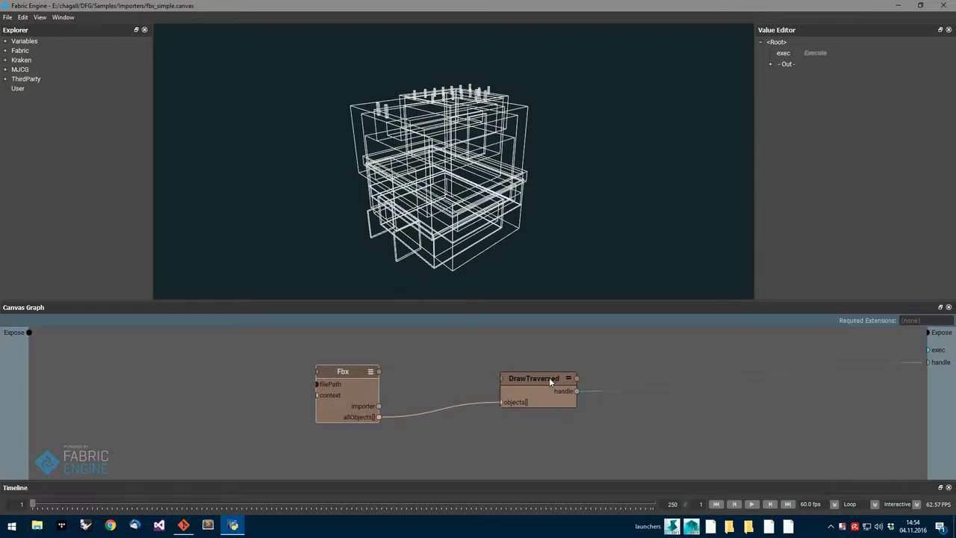
click(526, 377)
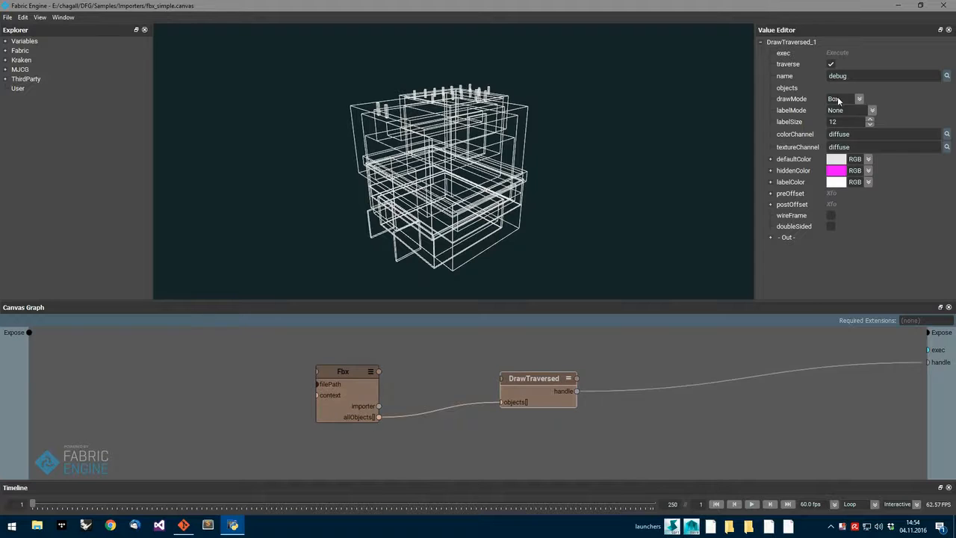
click(838, 100)
click(838, 117)
mouse_move(600, 188)
alt+mouse_down()
mouse_move(566, 153)
mouse_move(618, 145)
mouse_move(622, 167)
mouse_move(702, 153)
alt+mouse_up()
Set the DrawTraversed node's draw mode to Textured for the imported FBX house.
click(858, 99)
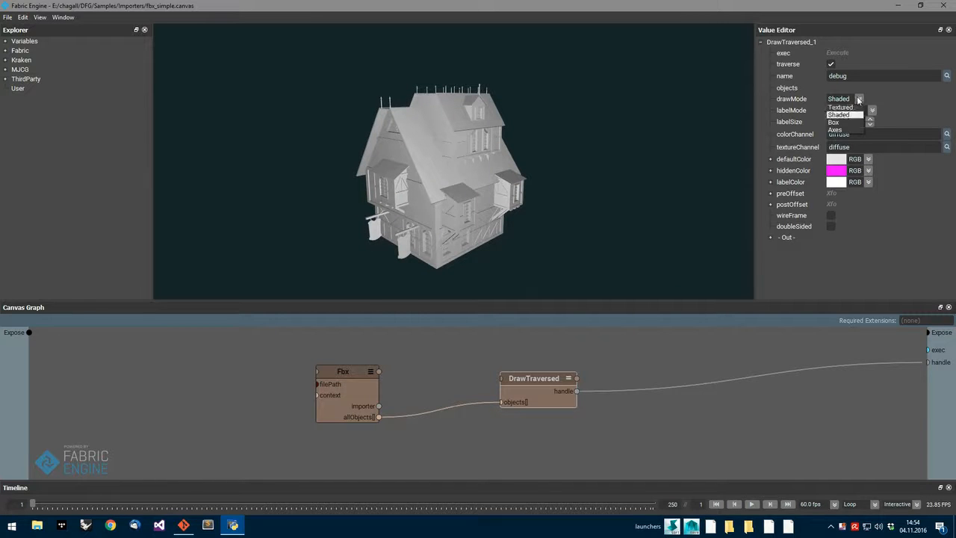
click(840, 107)
alt+drag(552, 207, 532, 186)
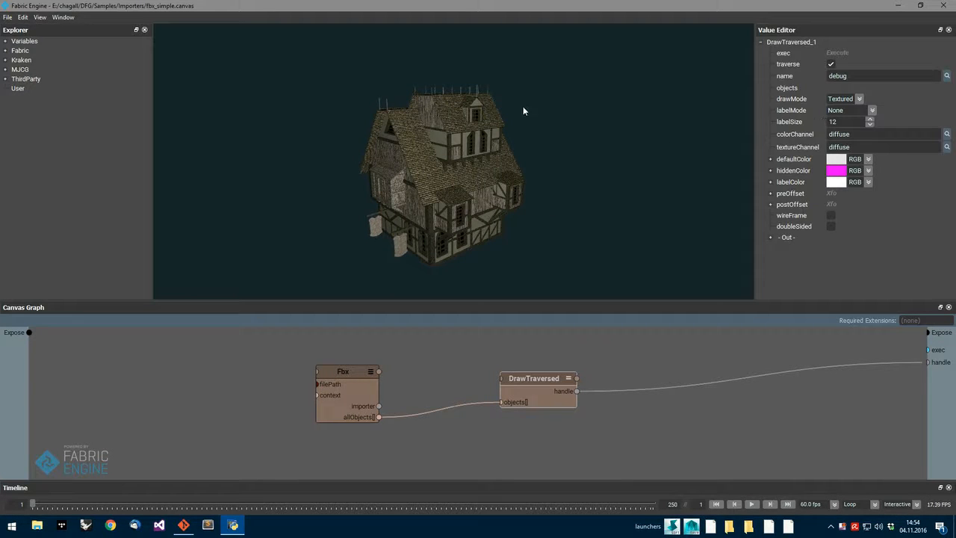
Set the DrawTraversed node's label mode to Name and examine the labelled parts on the house and its roof.
scroll(471, 134, up, 8)
alt+middle_drag(493, 107, 512, 256)
alt+drag(512, 256, 575, 237)
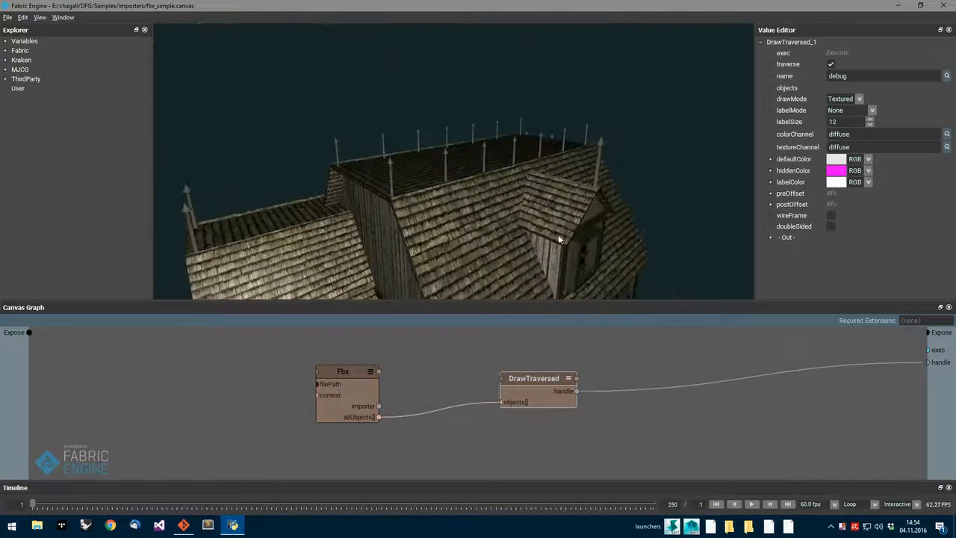
click(849, 110)
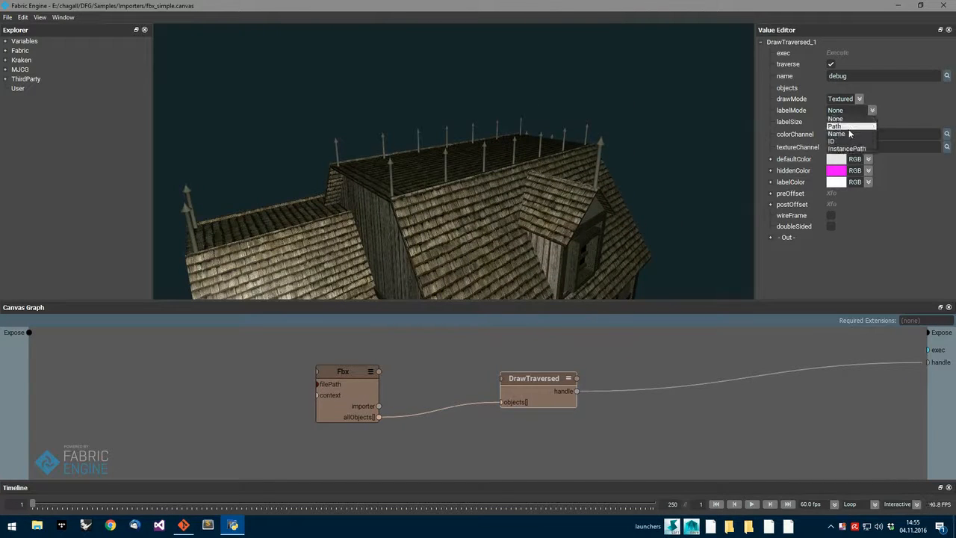
click(849, 133)
alt+drag(587, 198, 590, 169)
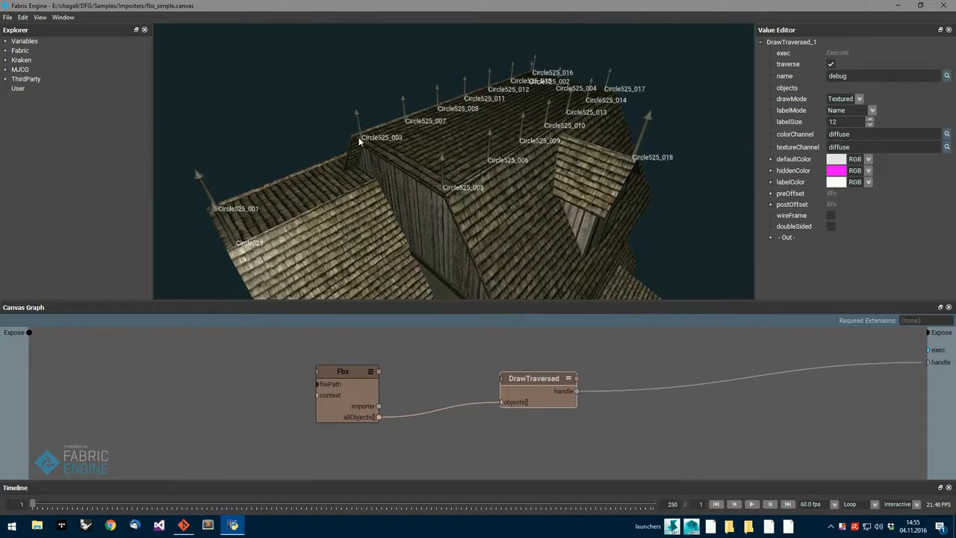
scroll(563, 202, down, 5)
alt+middle_drag(557, 197, 558, 119)
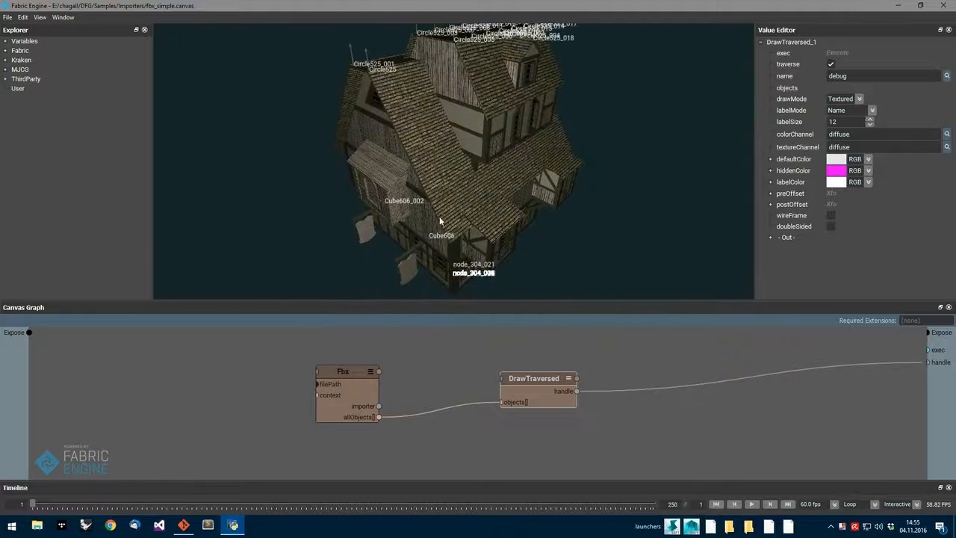
scroll(505, 167, up, 6)
alt+middle_drag(501, 162, 511, 221)
scroll(513, 221, down, 3)
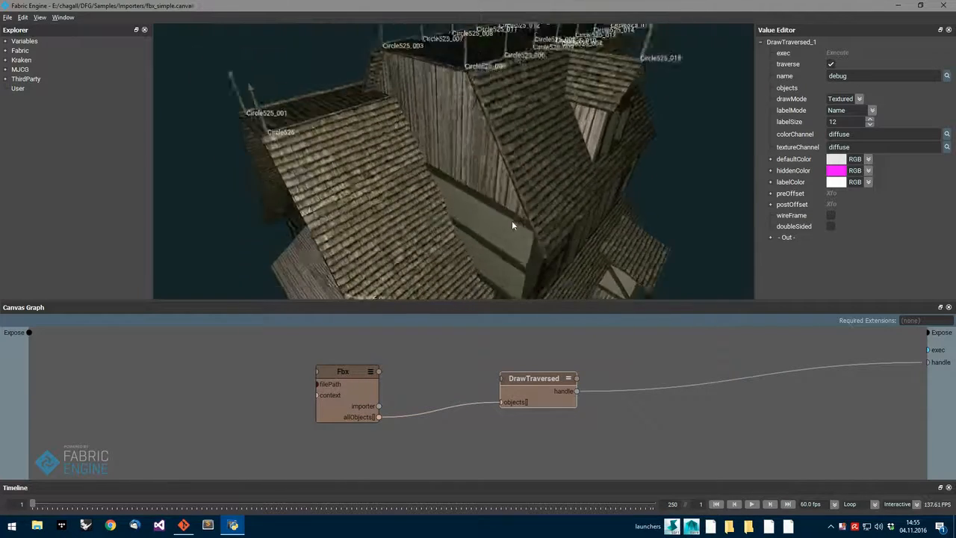
alt+drag(516, 229, 593, 189)
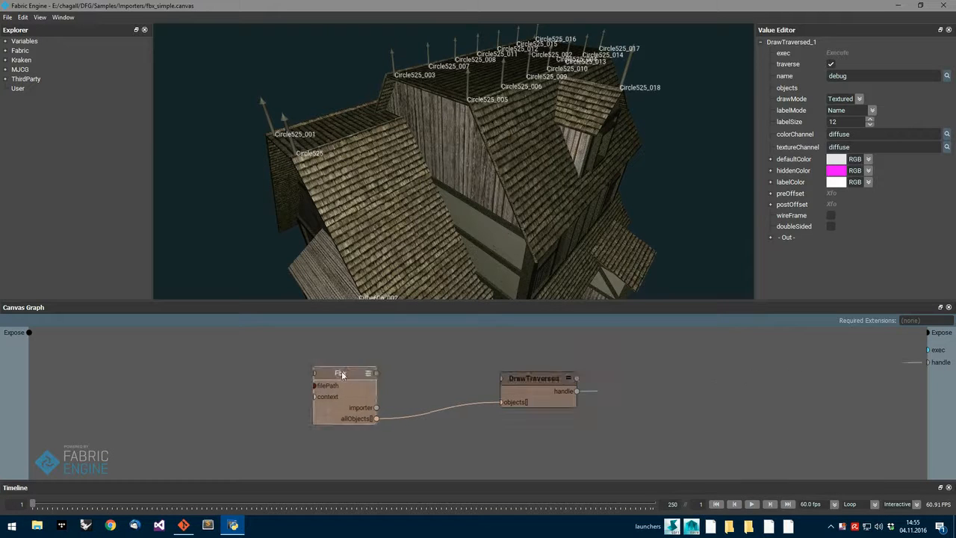
Space the Fbx and DrawTraversed nodes farther apart and reveal the DrawTraversed preset in the explorer.
drag(342, 371, 200, 372)
drag(526, 372, 549, 374)
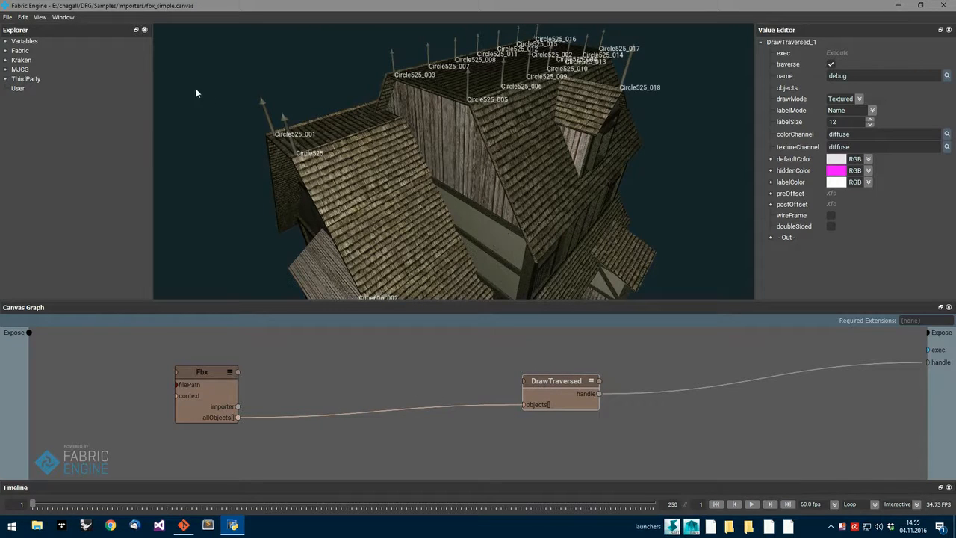
right_click(564, 380)
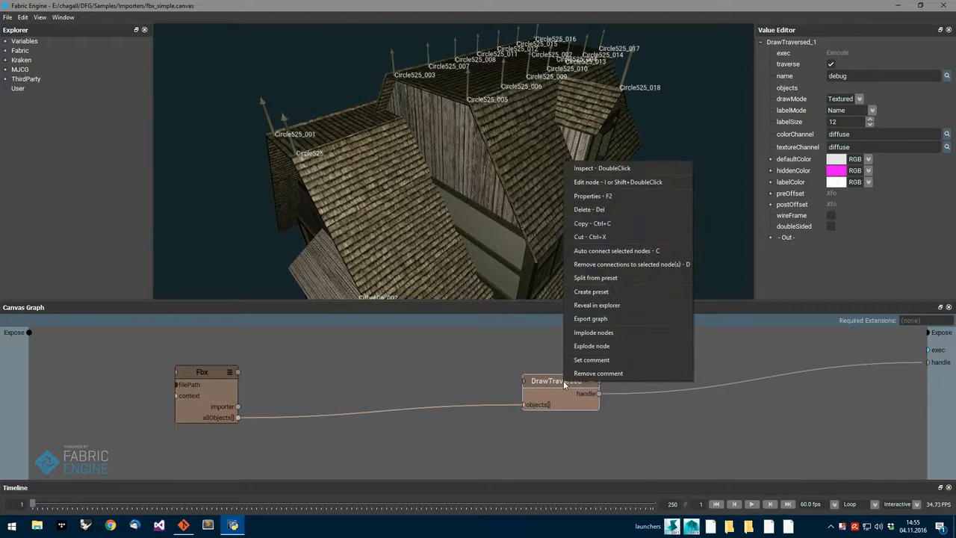
click(610, 307)
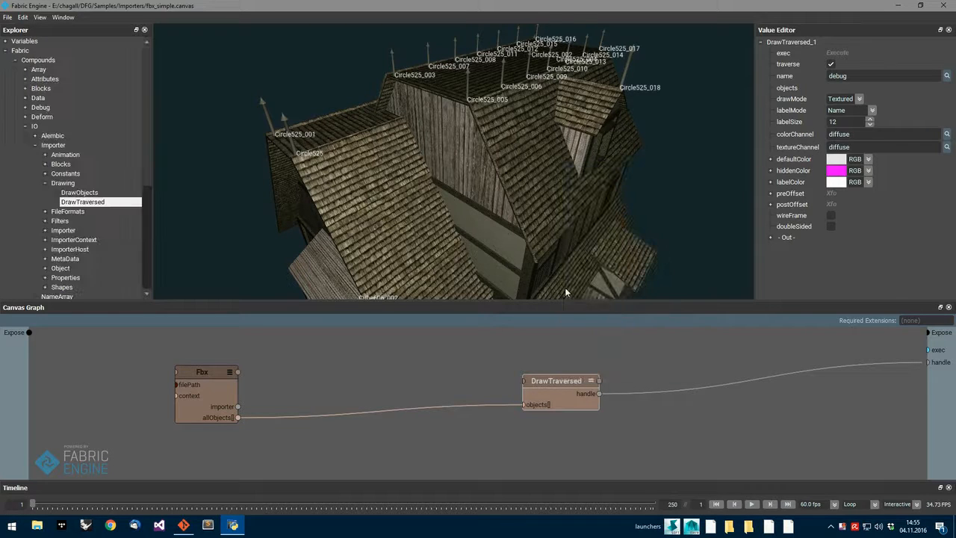
Insert the Importer Filters preset FilterByPath between Fbx and DrawTraversed, wiring allObjects to its objects and its result to DrawTraversed's objects.
drag(148, 180, 160, 220)
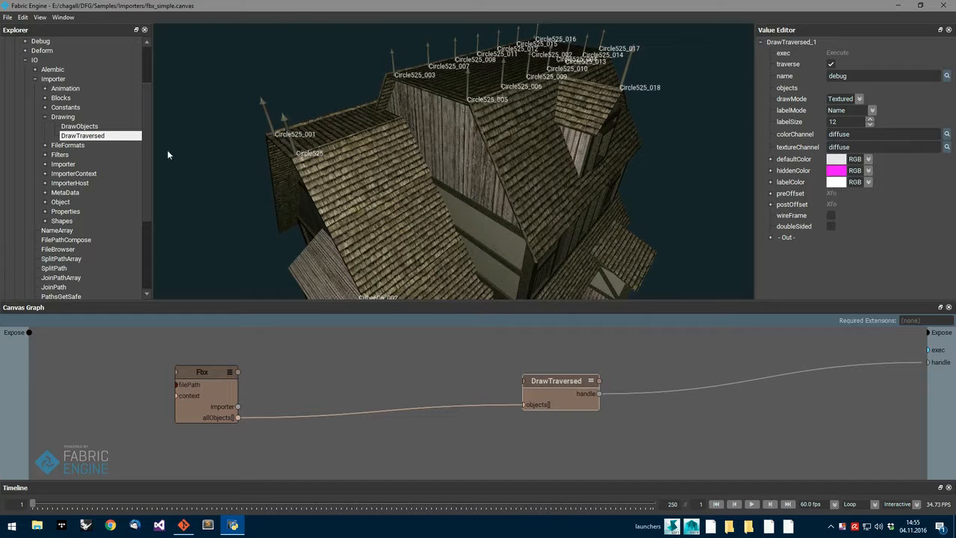
click(43, 116)
click(45, 135)
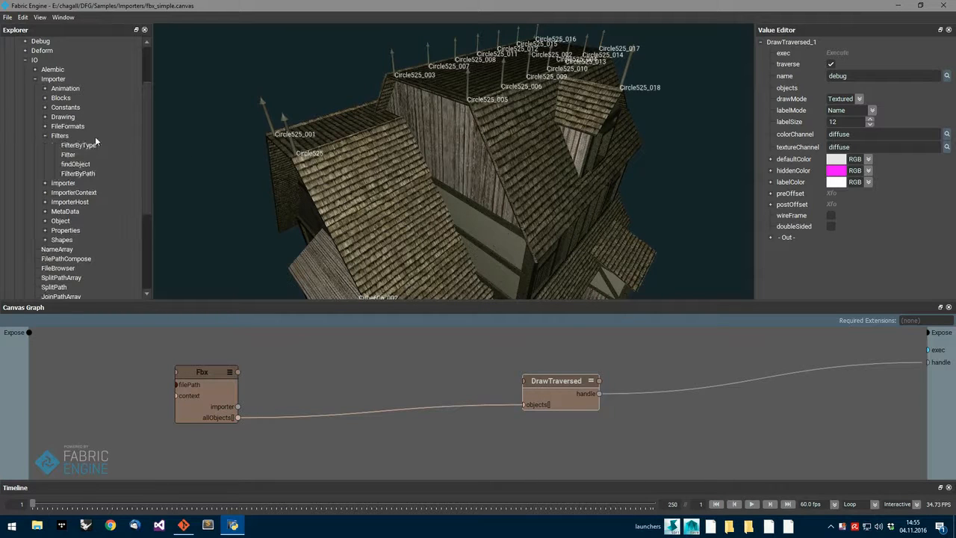
drag(77, 173, 356, 350)
drag(237, 417, 360, 370)
drag(426, 383, 525, 404)
Set the FilterByPath node's filter expression to Circle to draw only the roof spikes.
click(871, 87)
text(Circle)
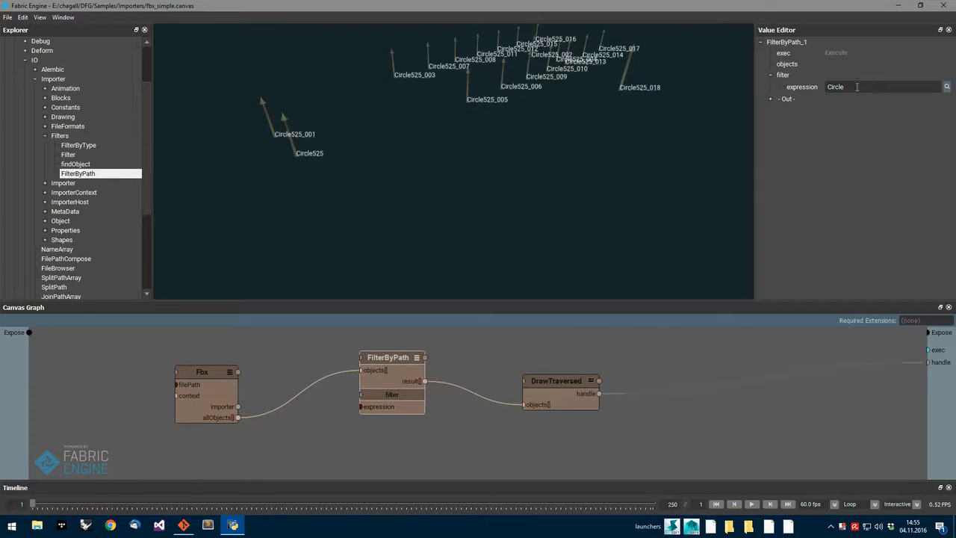
alt+right_drag(515, 140, 512, 204)
alt+middle_drag(513, 206, 517, 156)
alt+drag(517, 155, 506, 178)
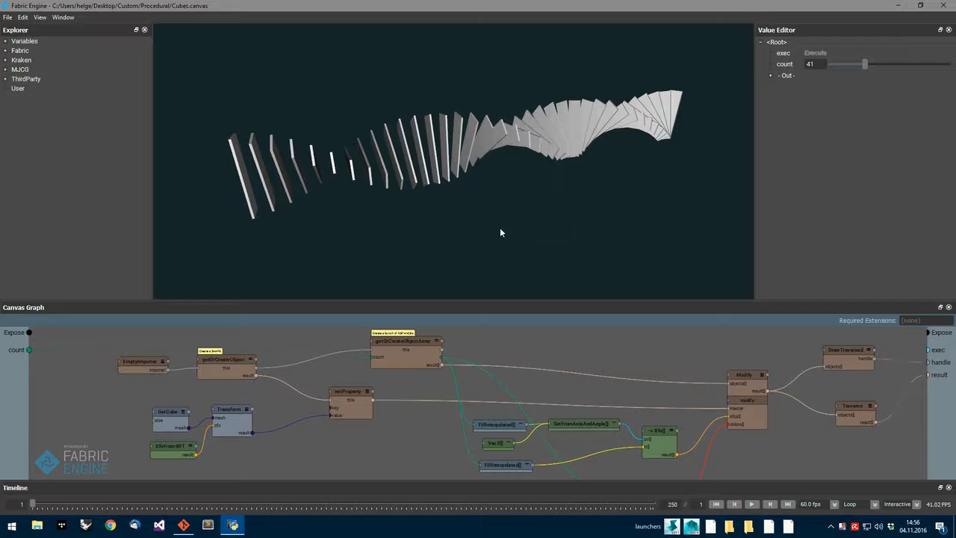
Lower the root graph's count value in the Cubes graph to reduce the number of rotated slabs.
alt+drag(472, 201, 602, 237)
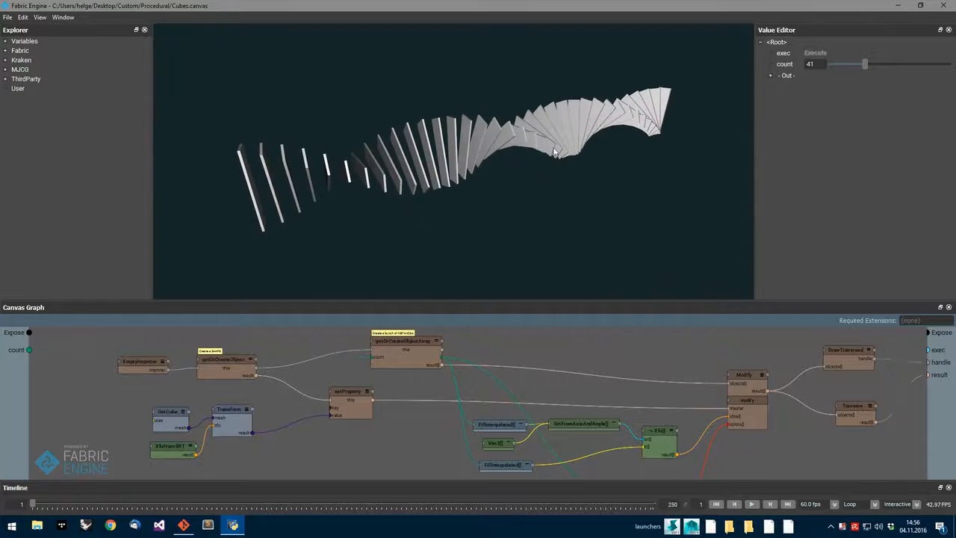
drag(863, 63, 844, 63)
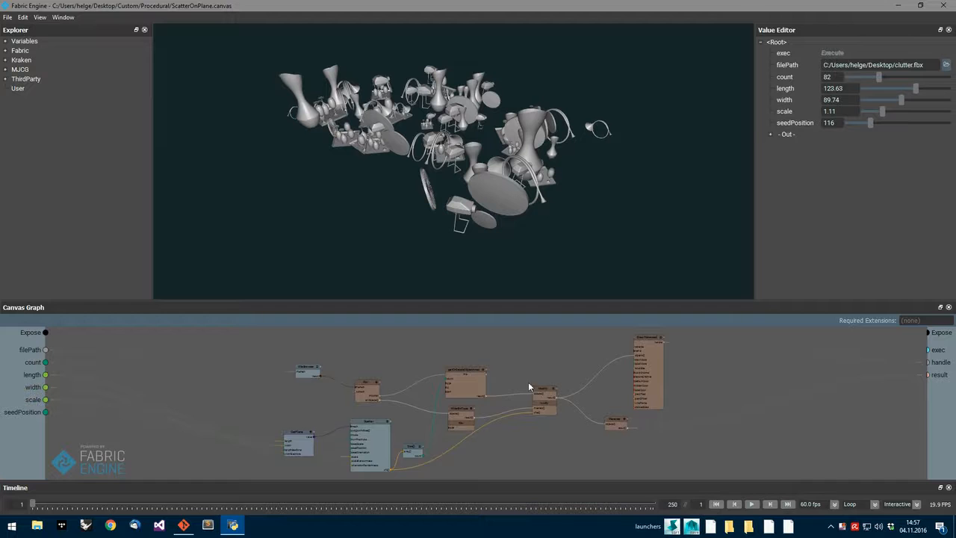
Examine the Fbx import part of the ScatterOnPlane graph and inspect the FilterByType node's settings.
scroll(437, 409, up, 3)
middle_drag(399, 384, 468, 397)
scroll(468, 396, up, 3)
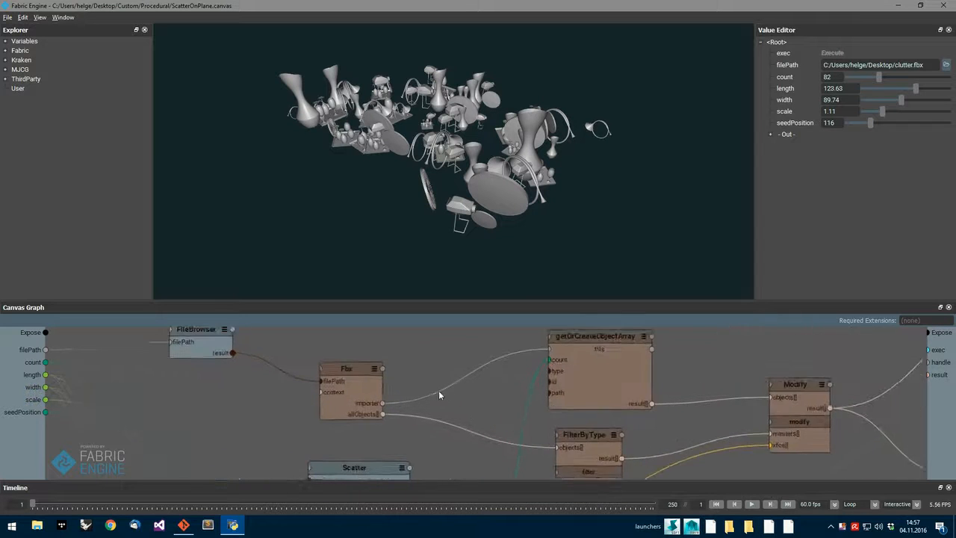
scroll(439, 392, up, 2)
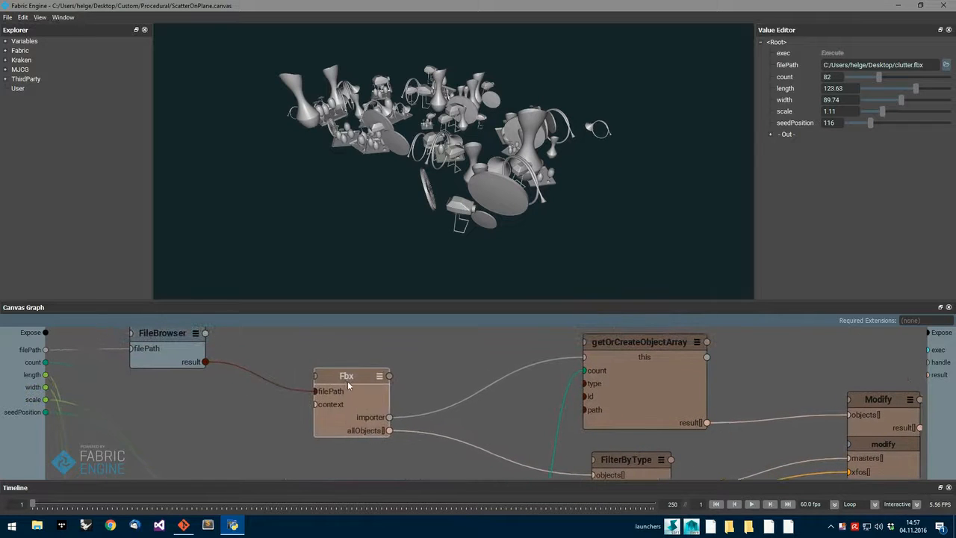
middle_drag(527, 419, 467, 378)
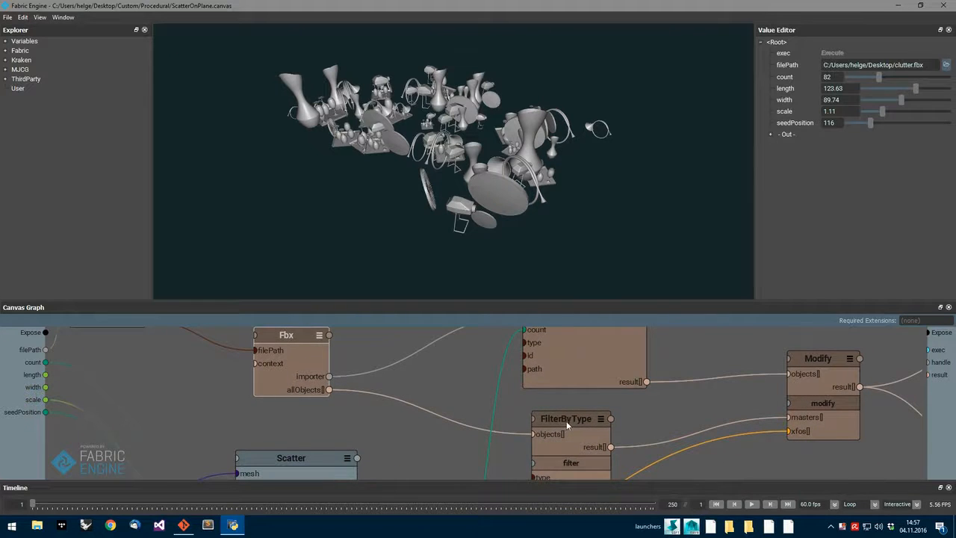
click(568, 424)
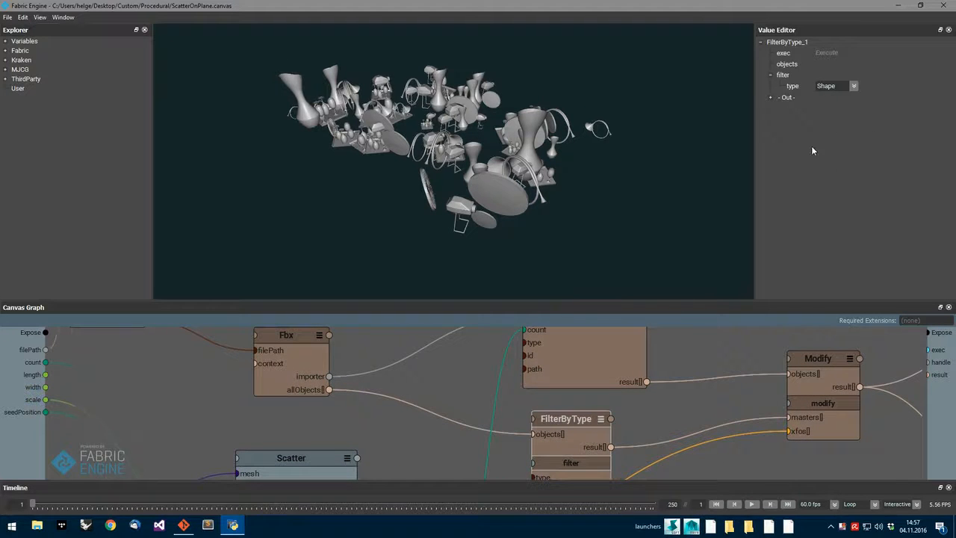
Inspect the getOrCreateObjectArray node's settings, the GetPlane and Scatter nodes, and the scattered objects in the viewport.
scroll(723, 363, down, 1)
middle_drag(671, 342, 670, 377)
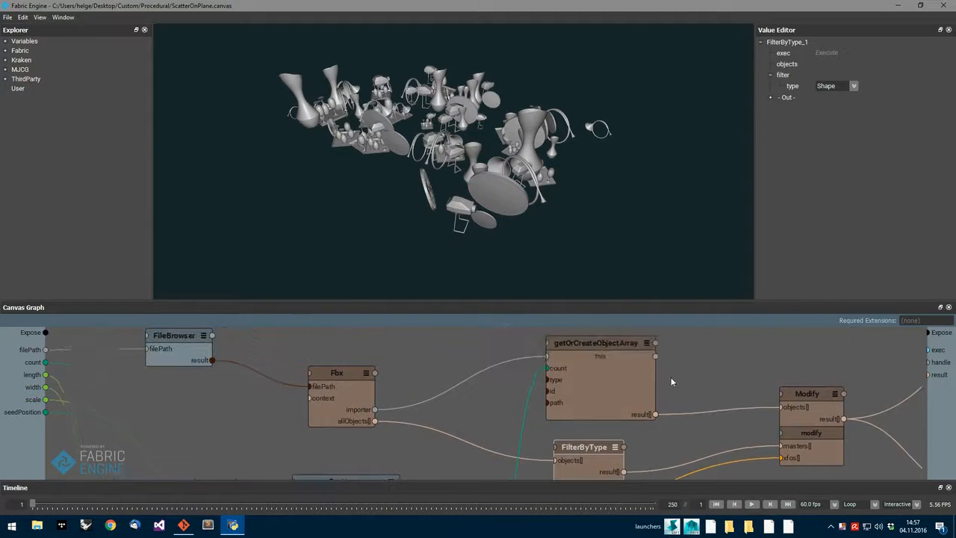
click(608, 343)
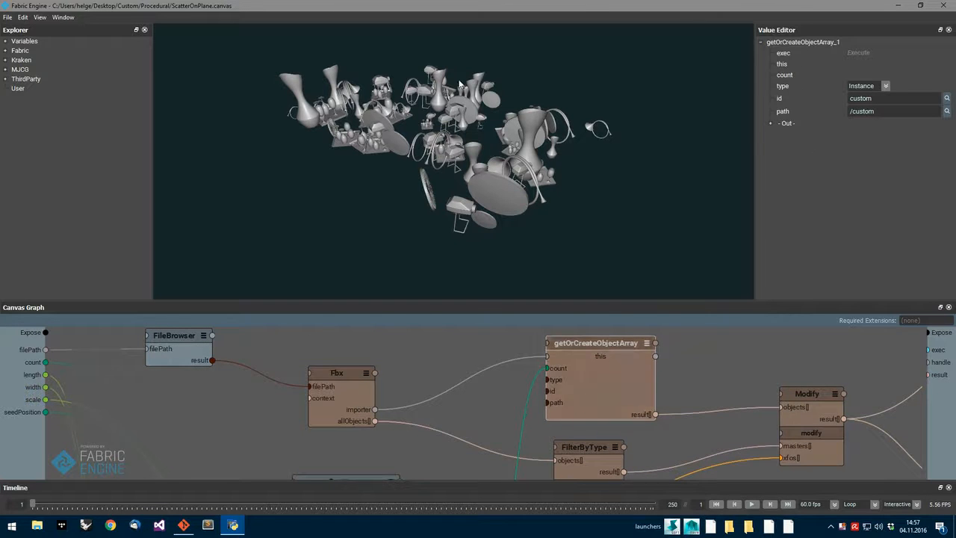
scroll(685, 416, down, 1)
middle_drag(686, 418, 710, 318)
mouse_move(568, 203)
alt+mouse_down()
mouse_move(528, 217)
mouse_move(561, 213)
alt+mouse_up()
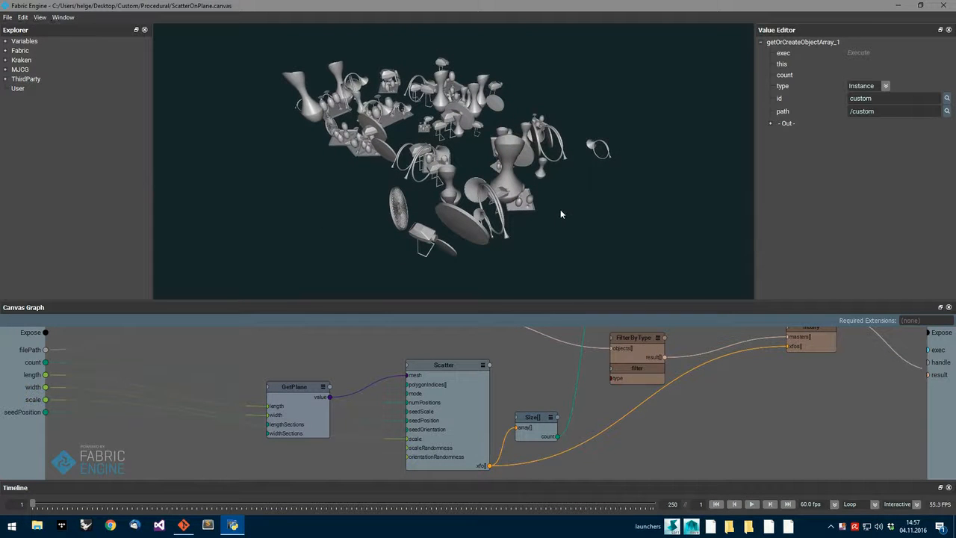
Set the root graph's count to 55, length to 130.59 and seedPosition to 203 for the scattered clutter.
click(26, 430)
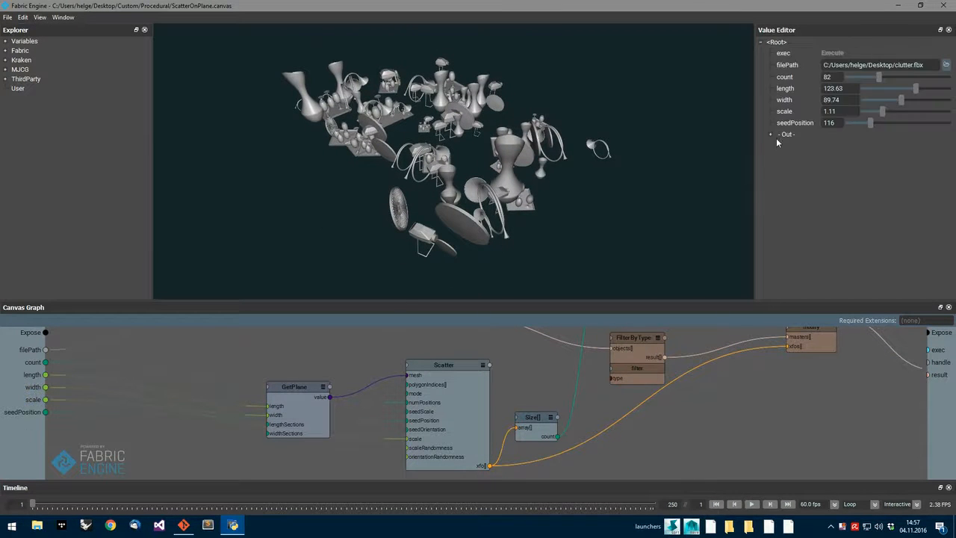
drag(877, 77, 921, 97)
drag(870, 122, 886, 124)
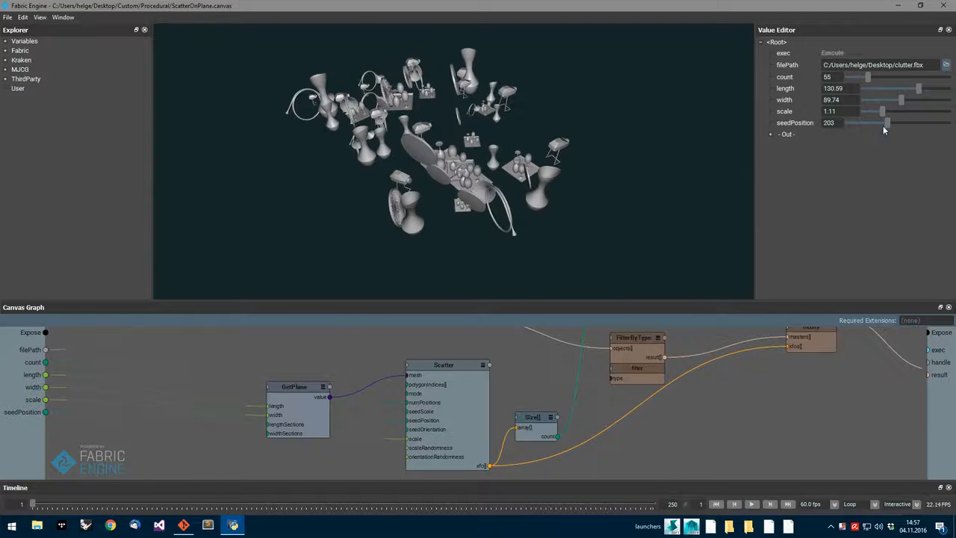